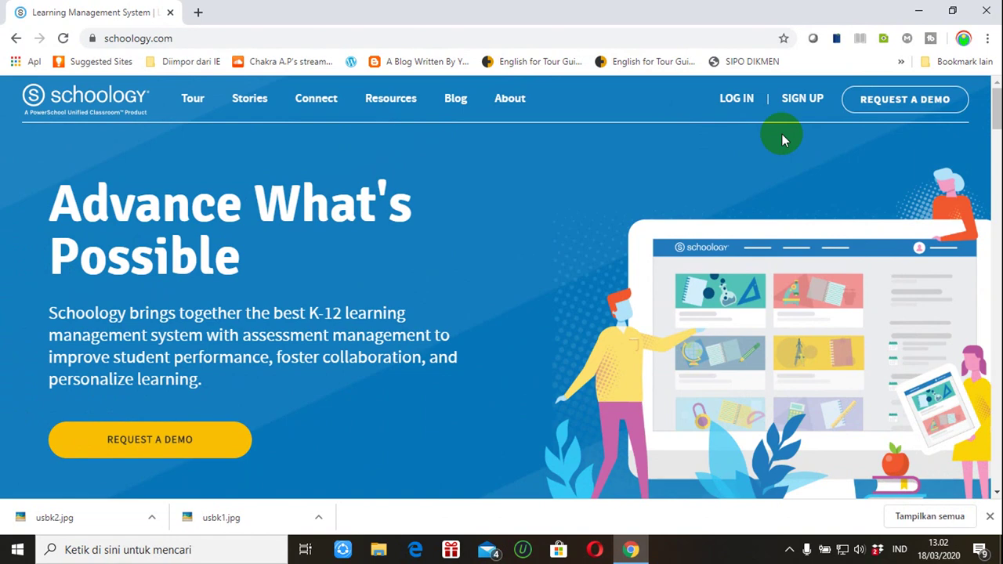
# Zoom the page in and bring up Schoology's Instructor registration form in a new tab.
pyautogui.hotkey('ctrl', '+')
pyautogui.hotkey('ctrl', '+')
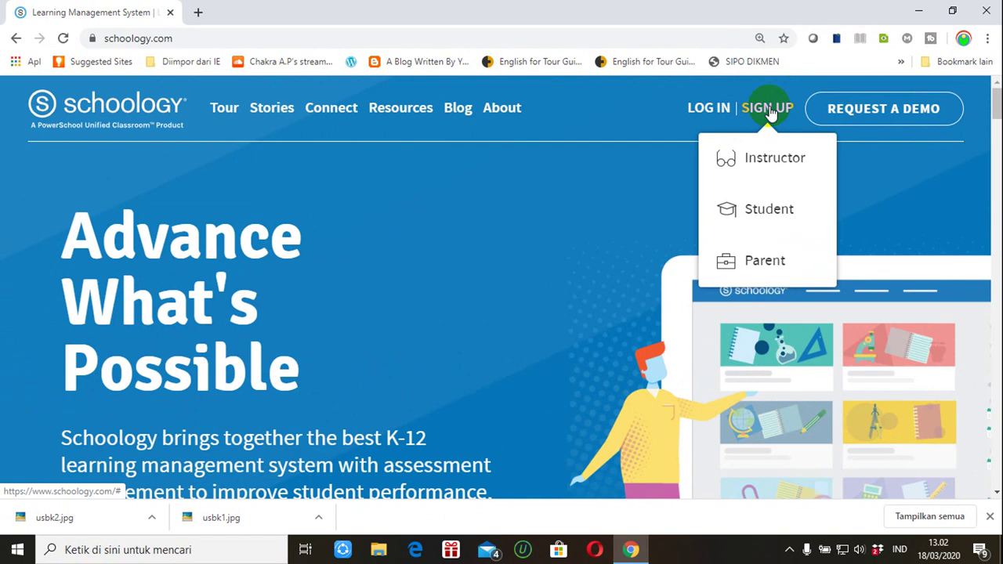
pyautogui.click(764, 165)
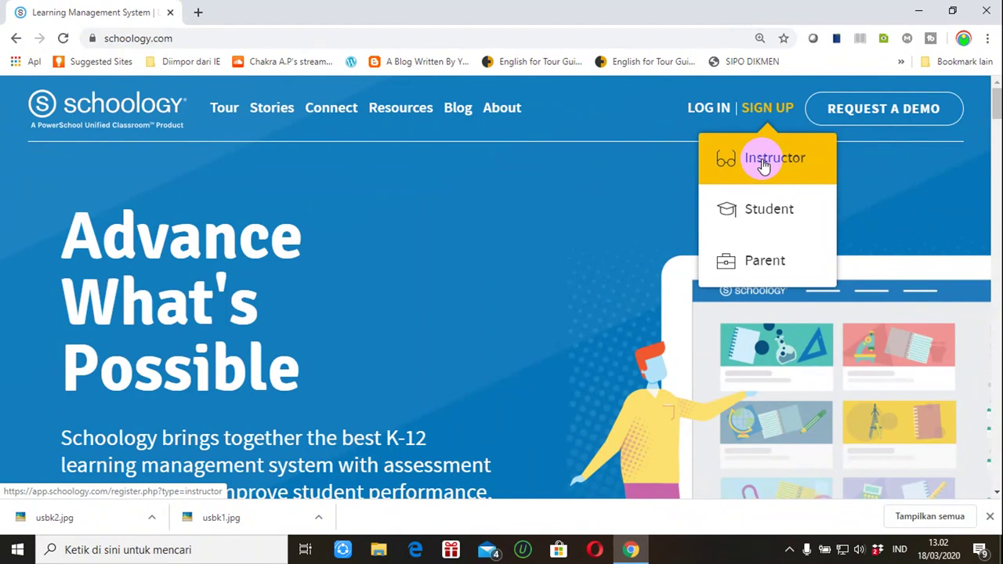
pyautogui.click(765, 164)
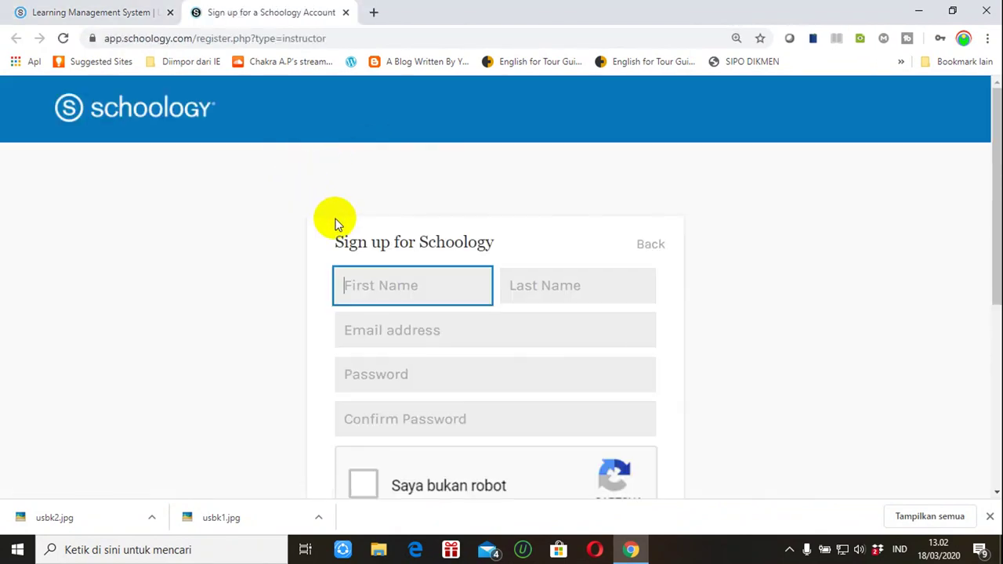
# Enter the instructor's first name, last name and e-mail address.
pyautogui.click(396, 285)
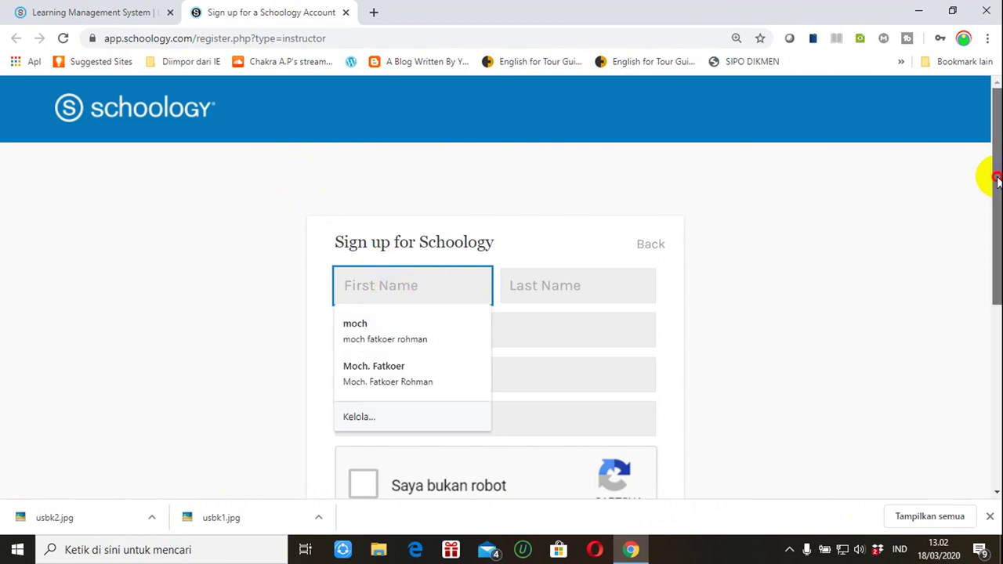
pyautogui.scroll(-1, 987, 188)
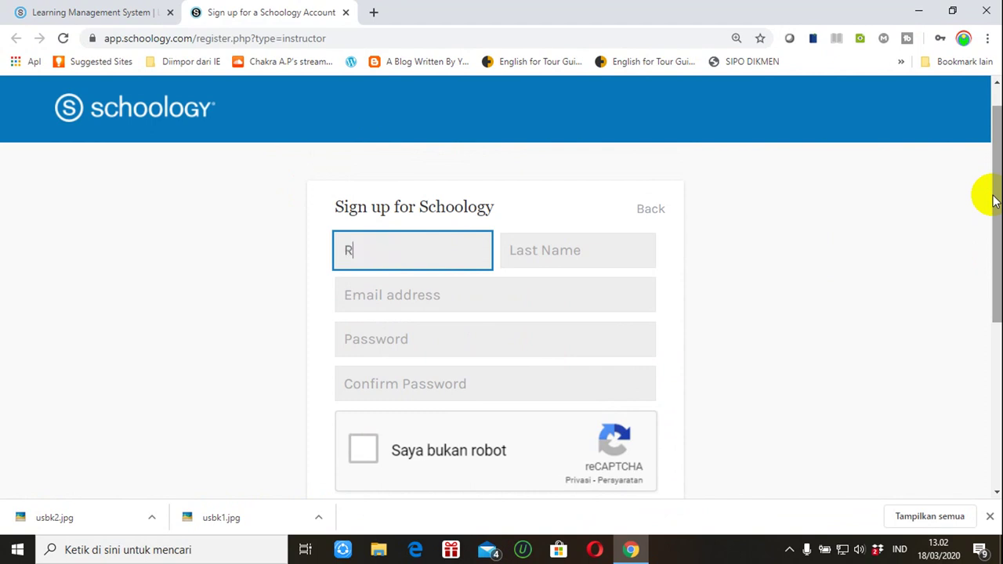
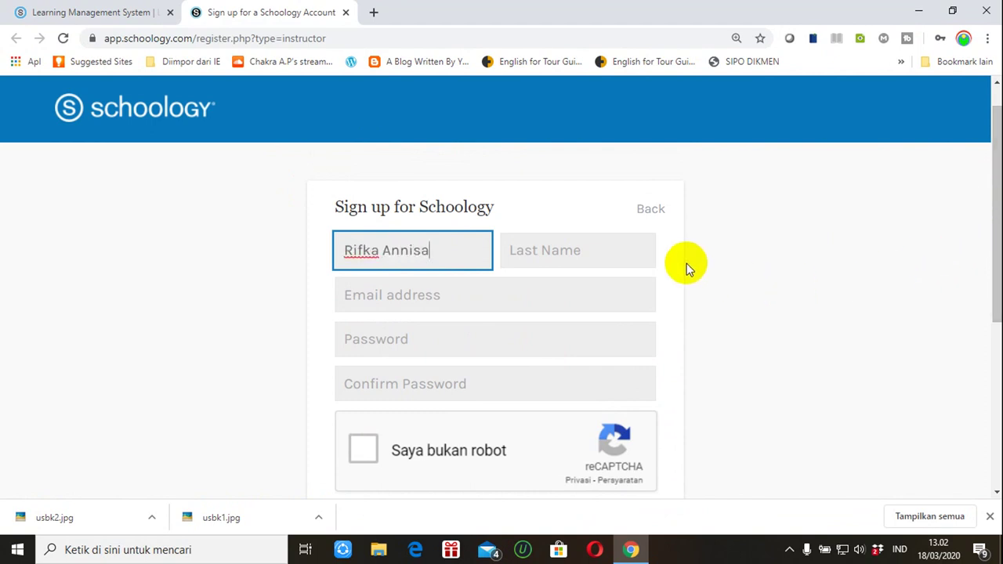
pyautogui.click(588, 253)
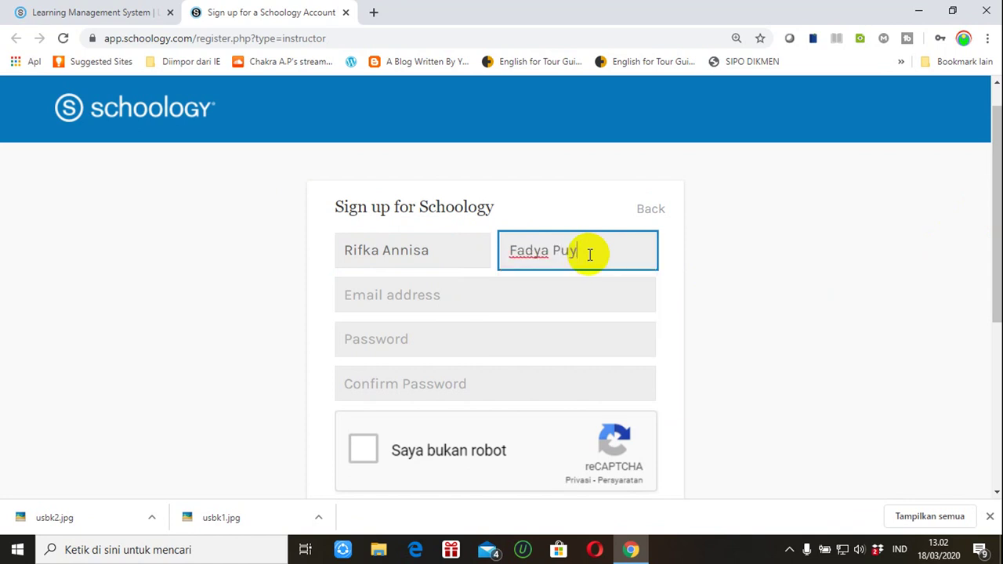
pyautogui.click(430, 302)
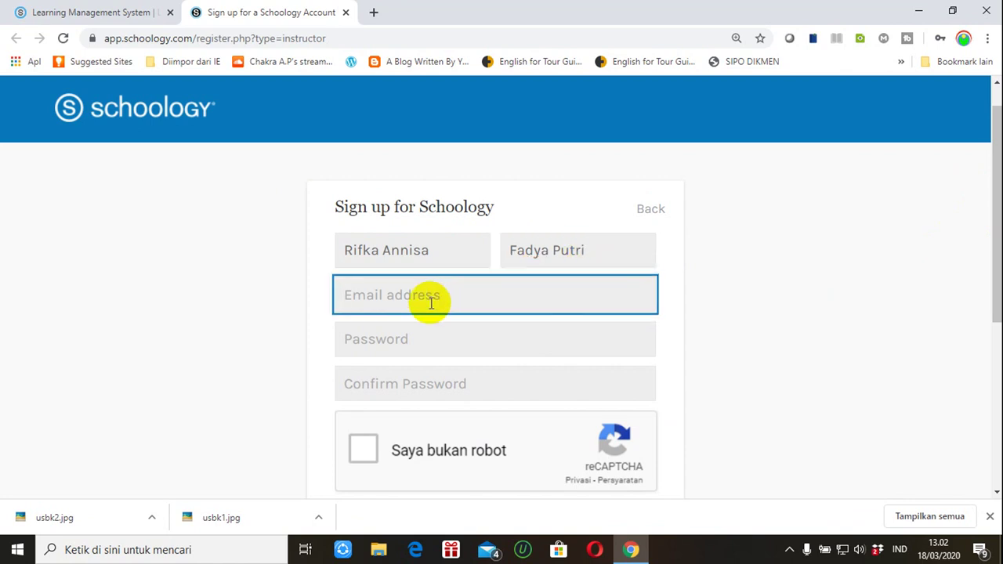
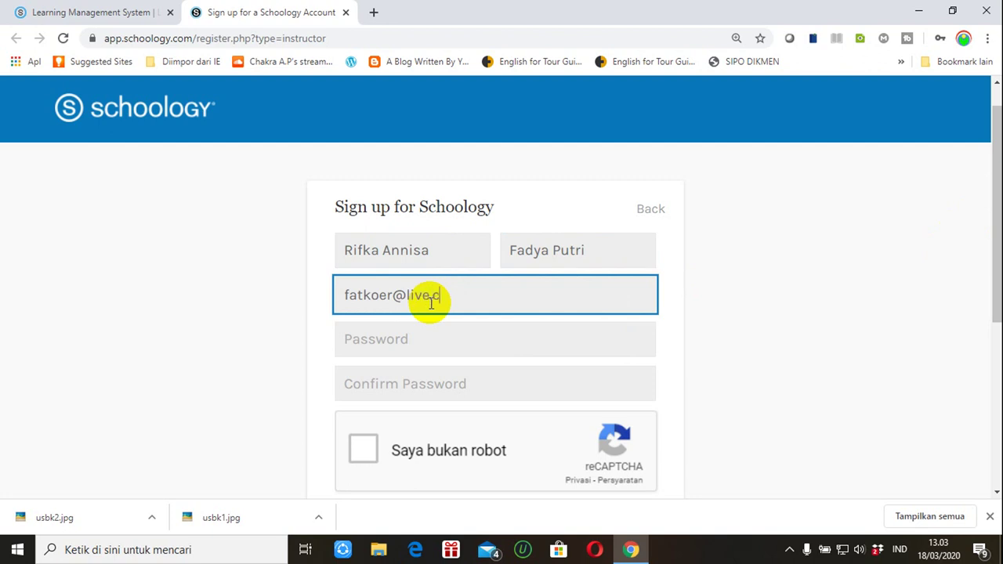
# Enter and confirm the account password, pass reCAPTCHA and tick the terms agreement.
pyautogui.click(410, 338)
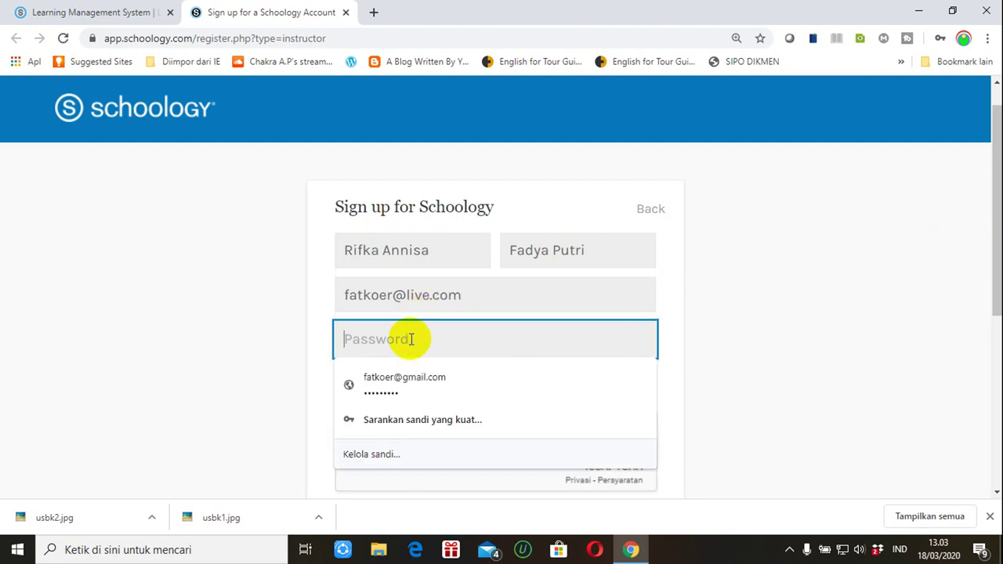
pyautogui.write('*********')
pyautogui.click(705, 343)
pyautogui.click(432, 384)
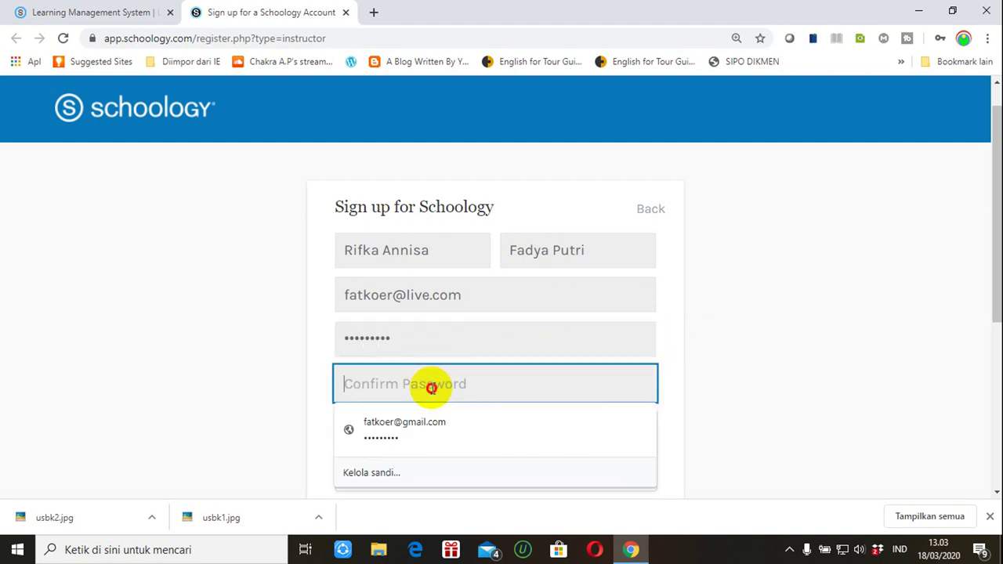
pyautogui.write('********')
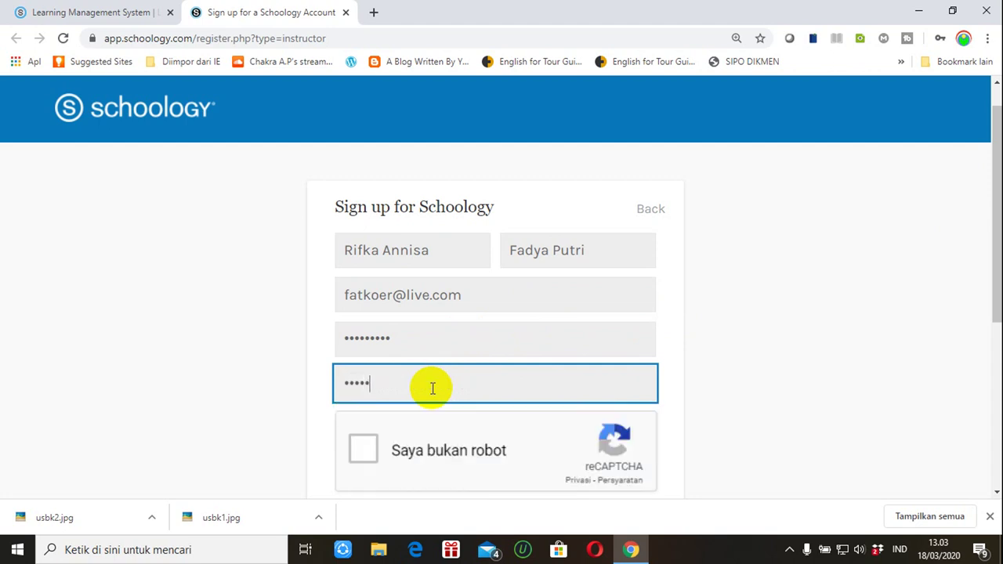
pyautogui.write('*')
pyautogui.moveTo(999, 227); pyautogui.dragTo(990, 283)
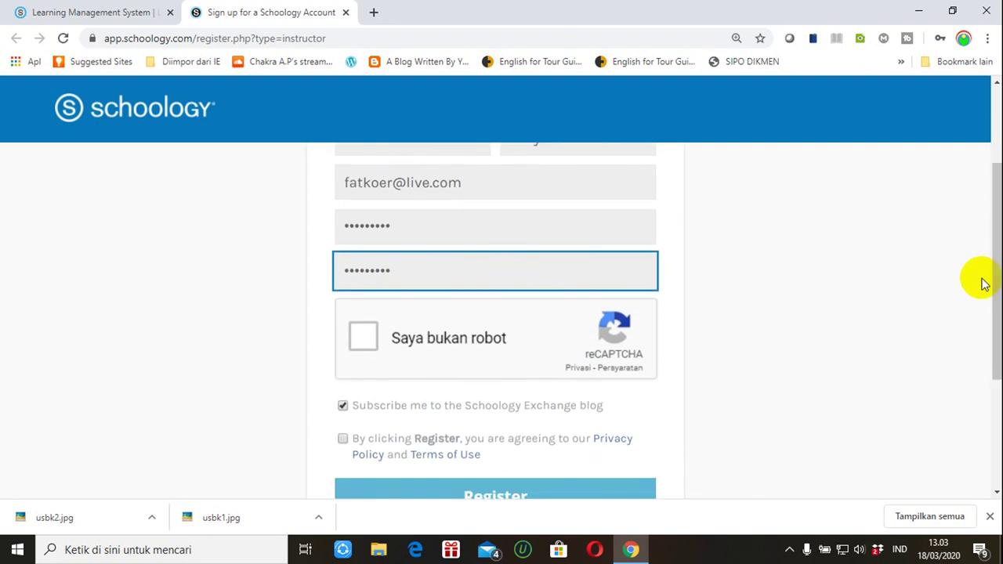
pyautogui.click(356, 342)
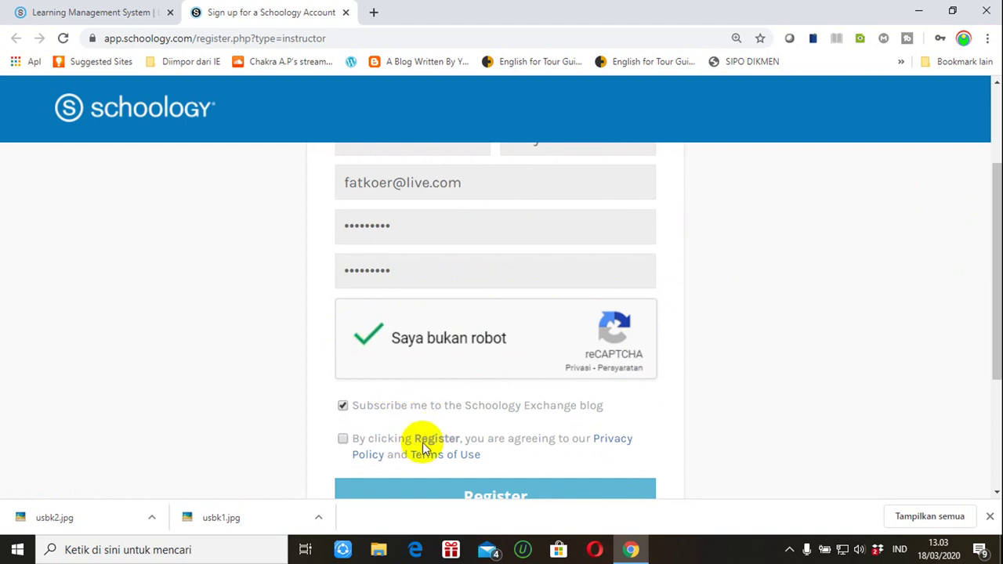
pyautogui.moveTo(998, 243); pyautogui.dragTo(980, 306)
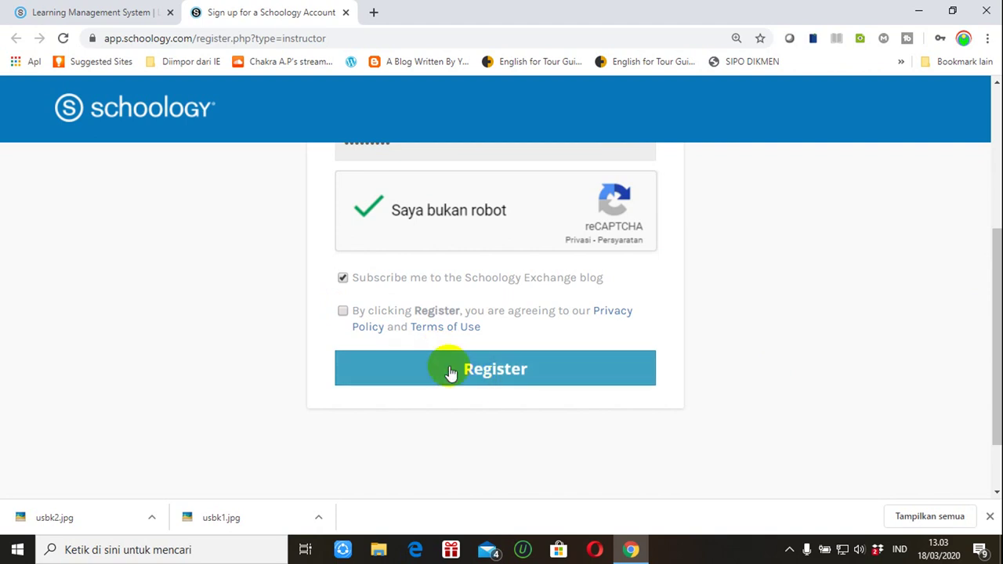
pyautogui.click(344, 312)
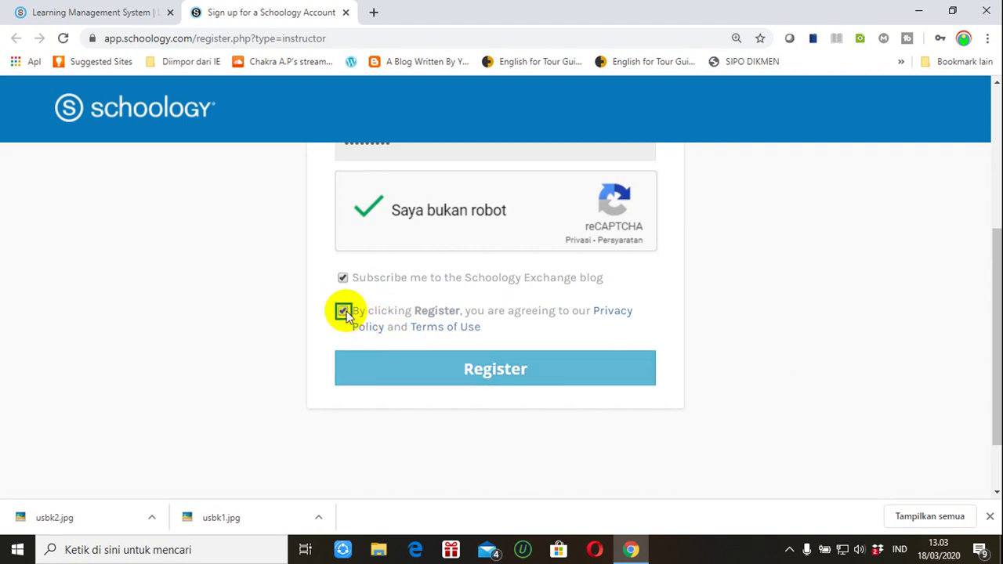
# Submit the form, then replace the rejected e-mail with a new Gmail address.
pyautogui.click(497, 380)
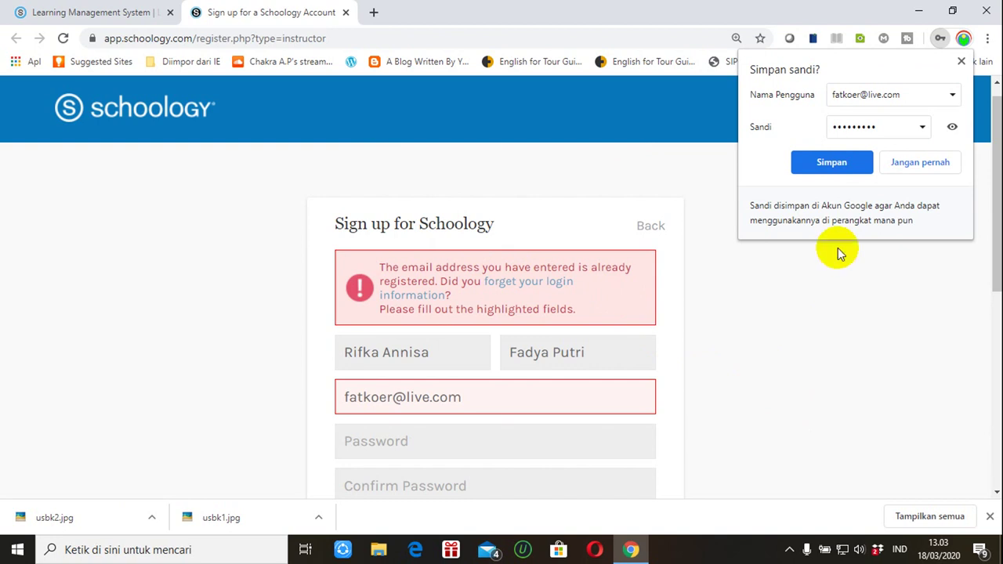
pyautogui.click(963, 61)
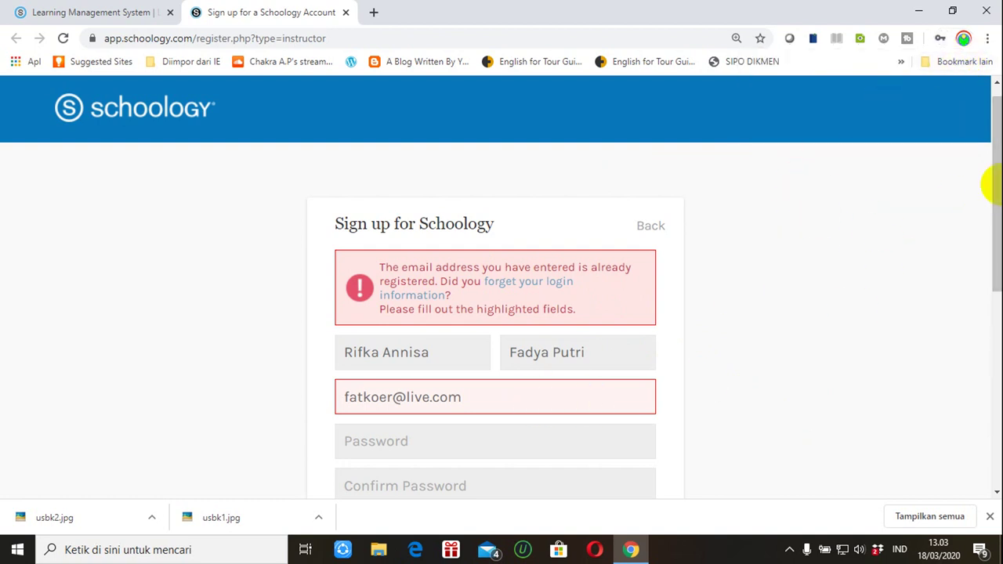
pyautogui.moveTo(991, 185); pyautogui.dragTo(985, 225)
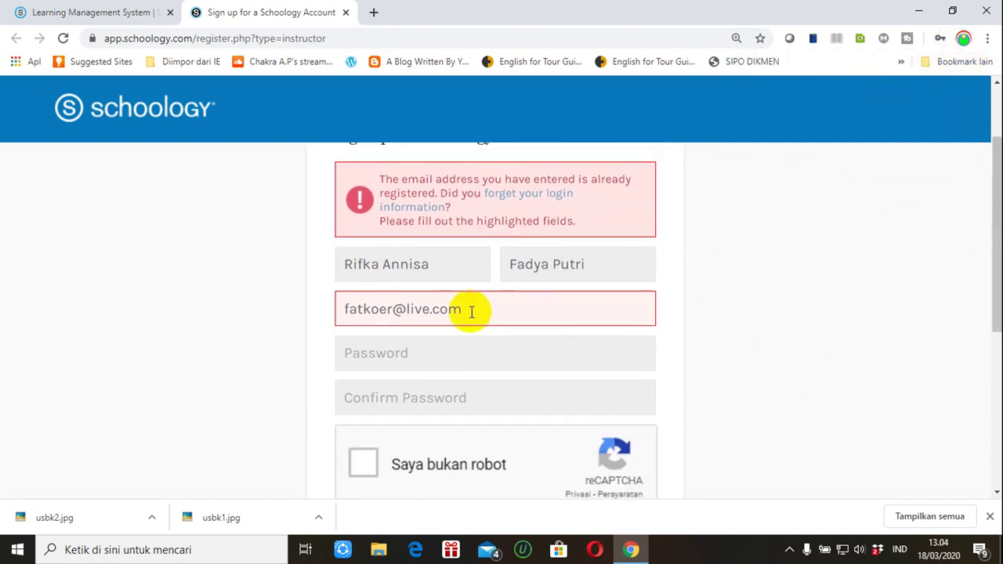
pyautogui.click(471, 312)
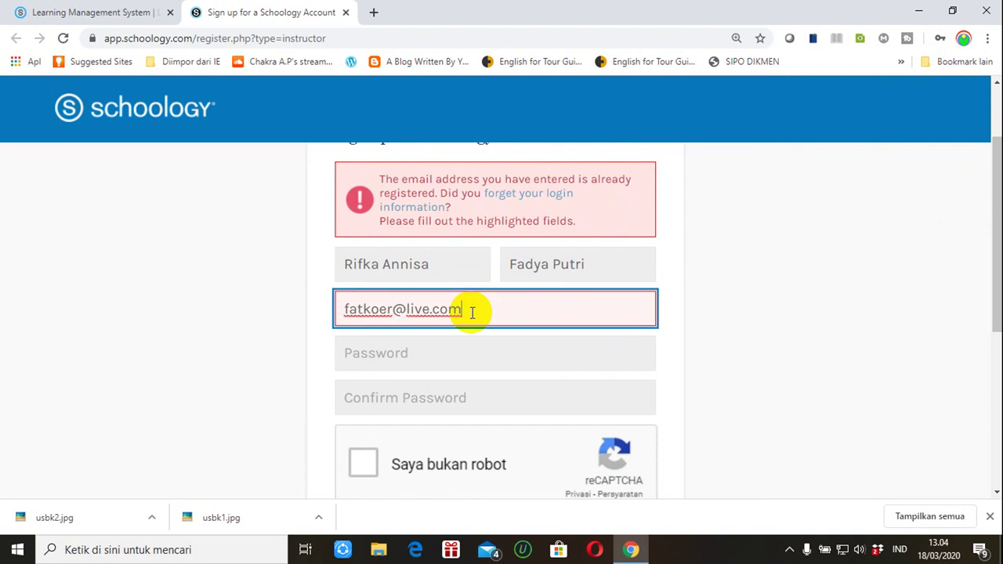
pyautogui.click(392, 309)
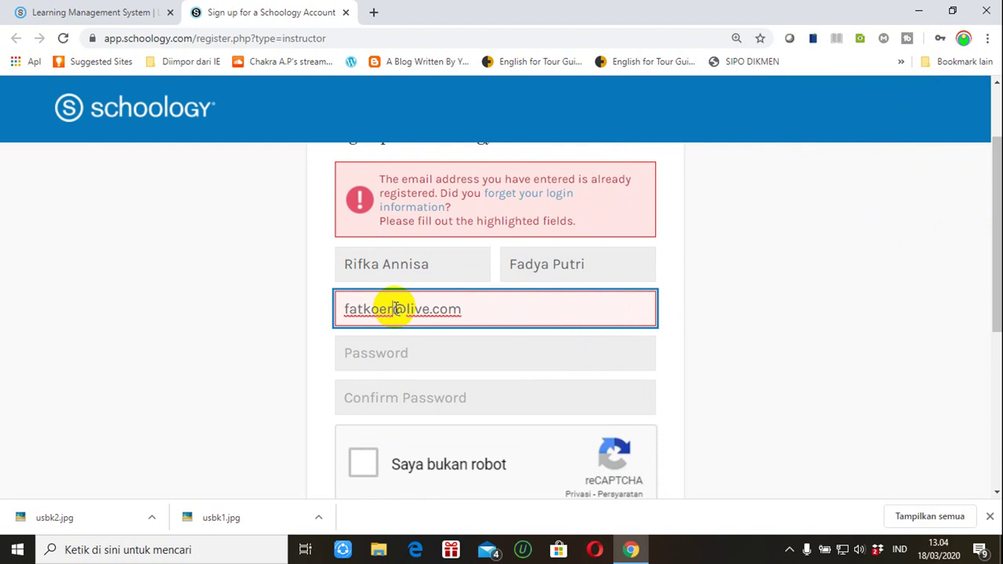
pyautogui.moveTo(484, 313); pyautogui.dragTo(326, 309)
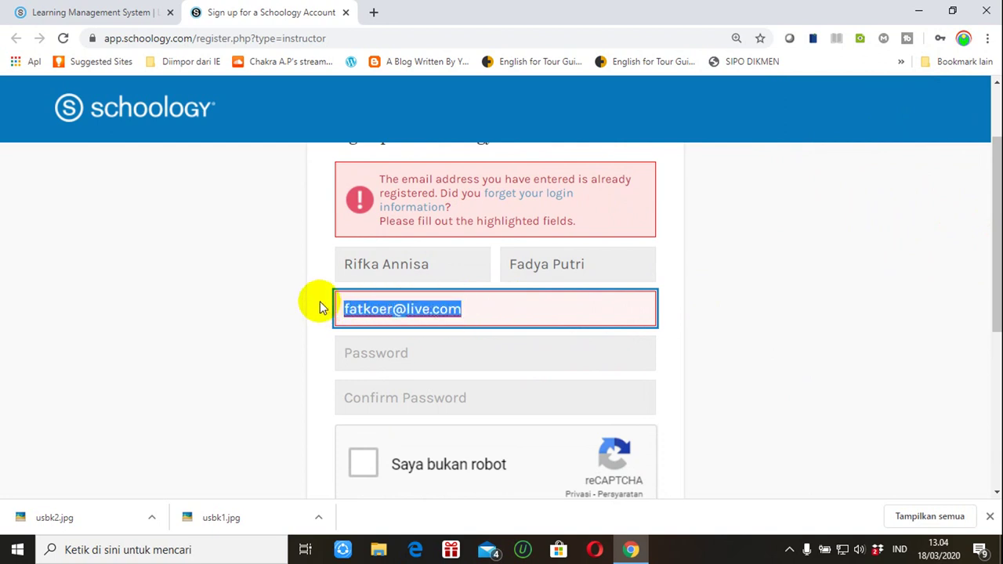
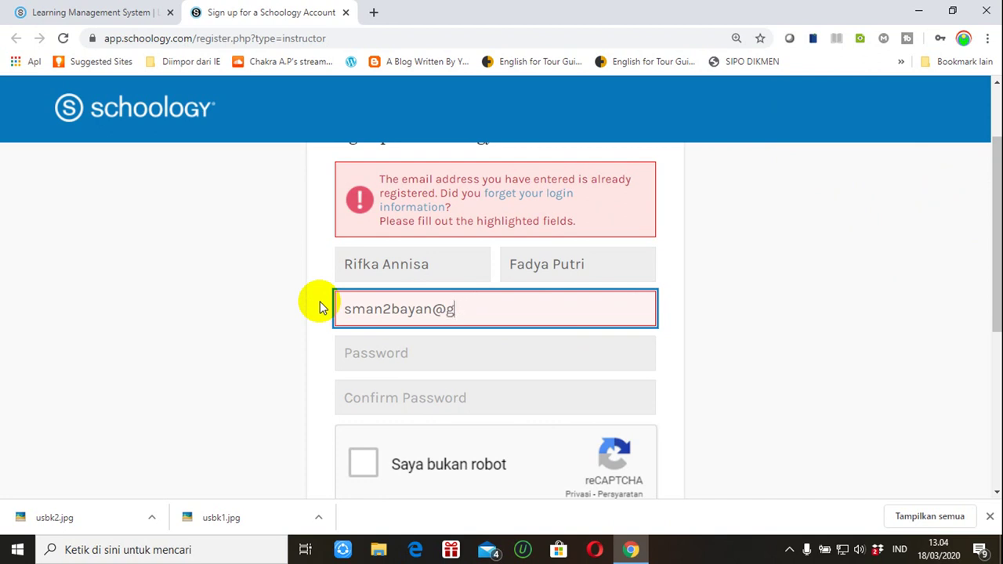
# Re-enter and confirm the password, pass reCAPTCHA, accept the terms and register.
pyautogui.click(385, 366)
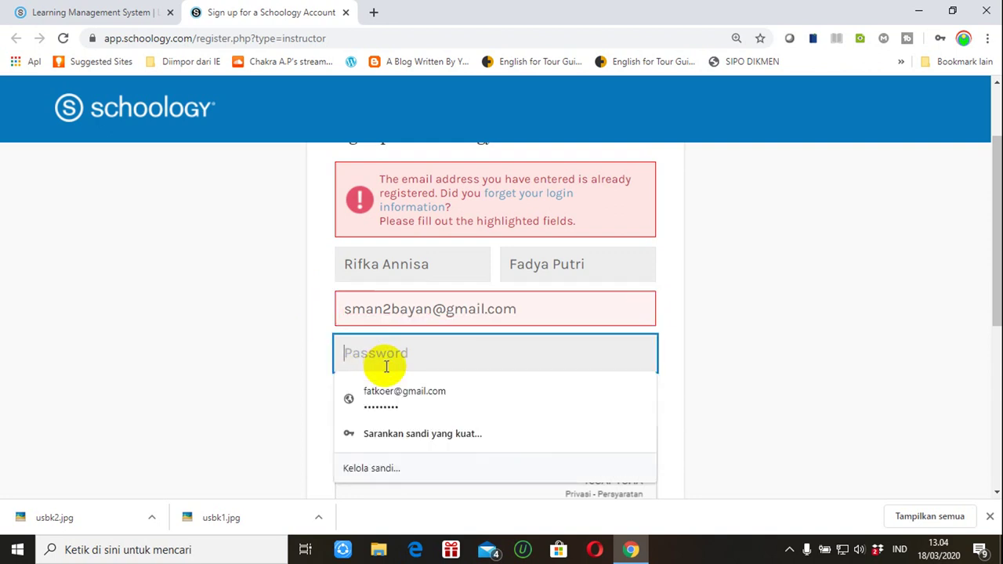
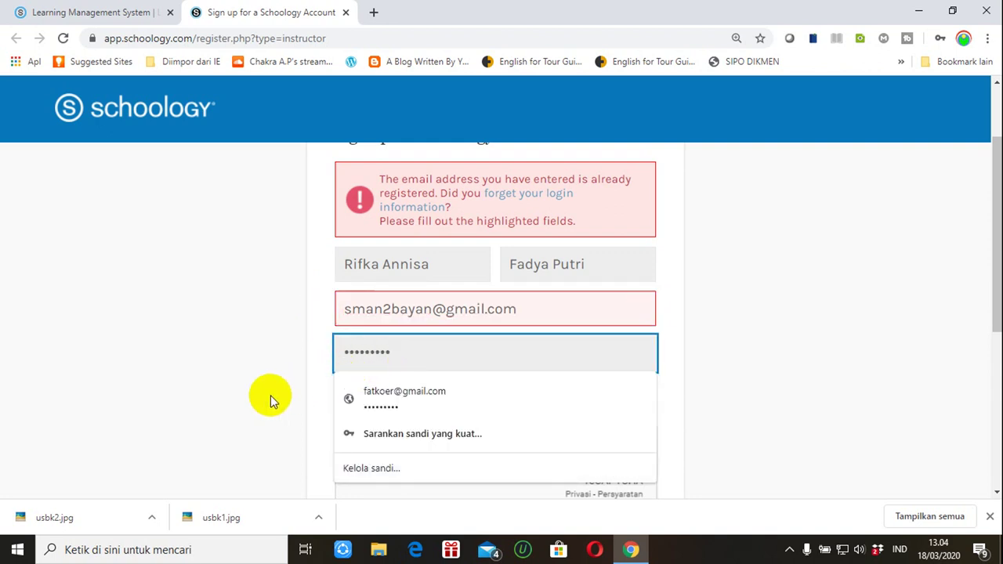
pyautogui.click(269, 398)
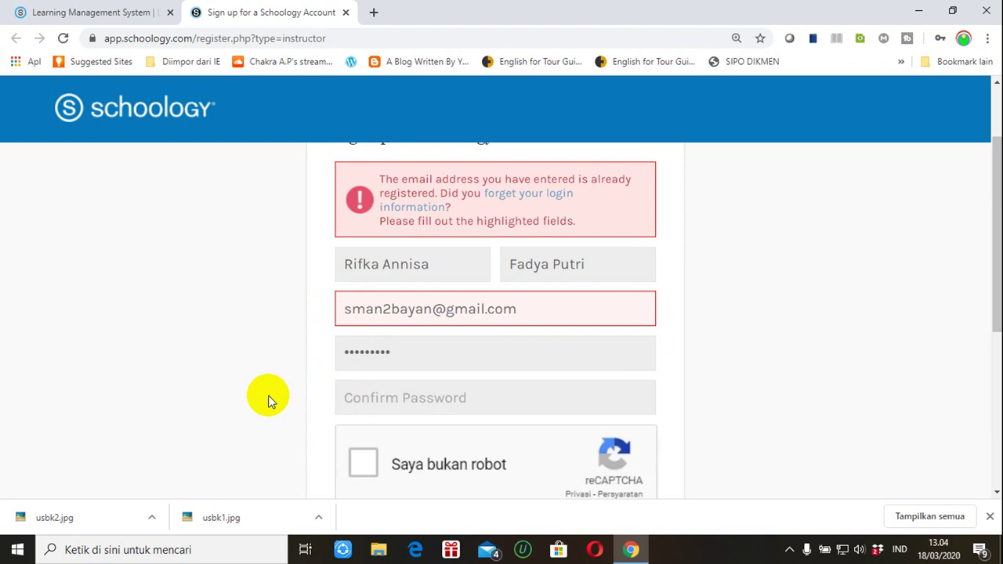
pyautogui.click(393, 409)
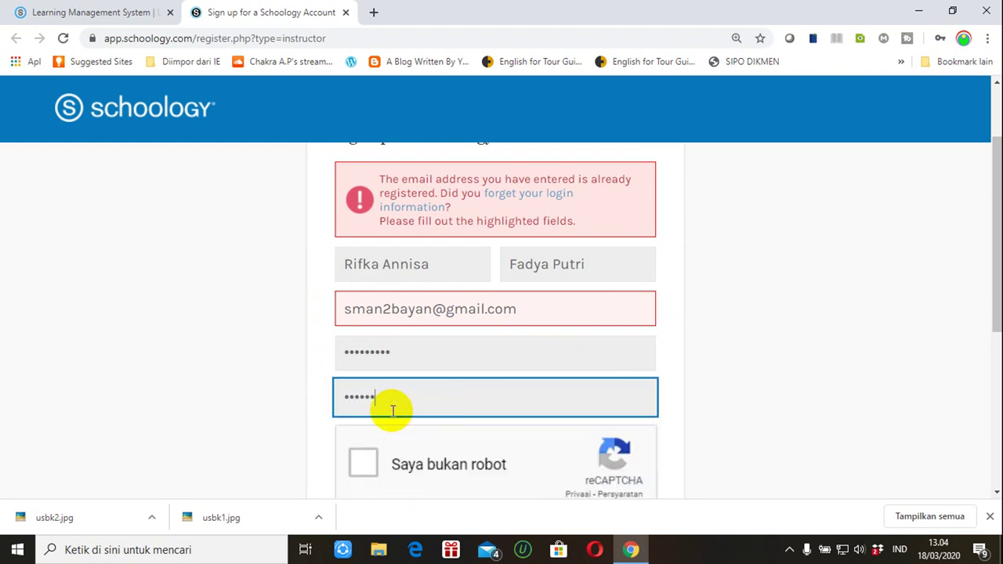
pyautogui.click(364, 464)
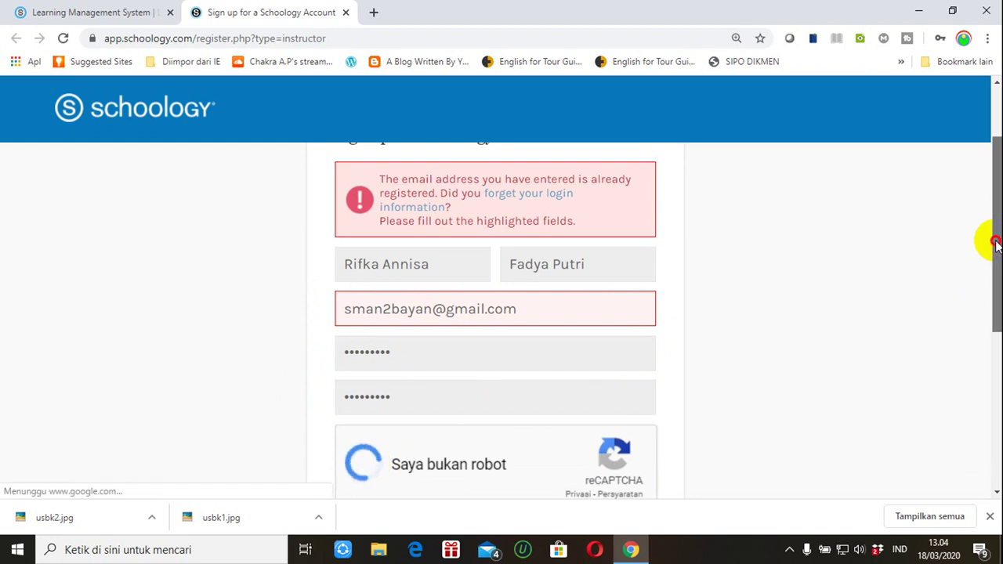
pyautogui.moveTo(992, 240); pyautogui.dragTo(988, 337)
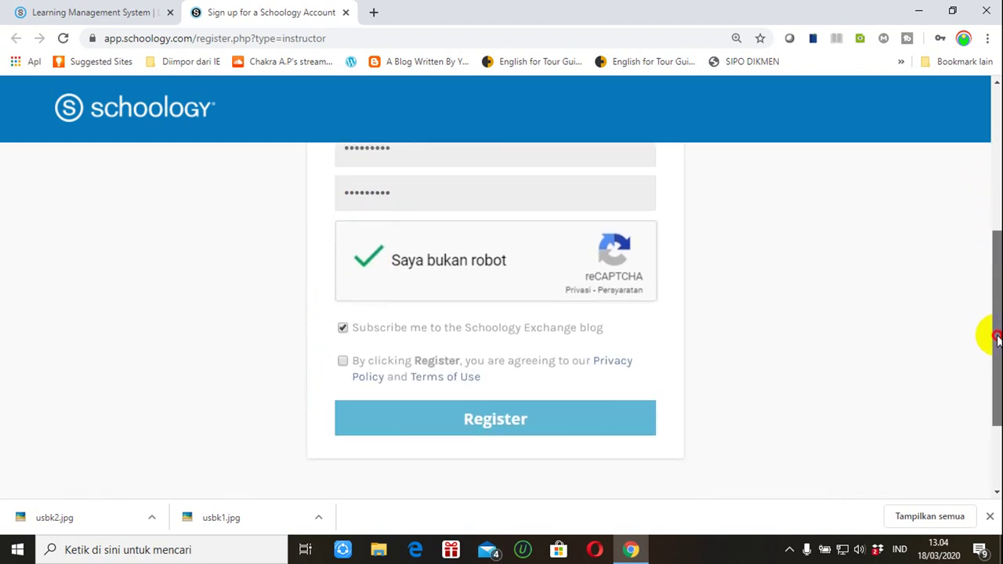
pyautogui.click(343, 371)
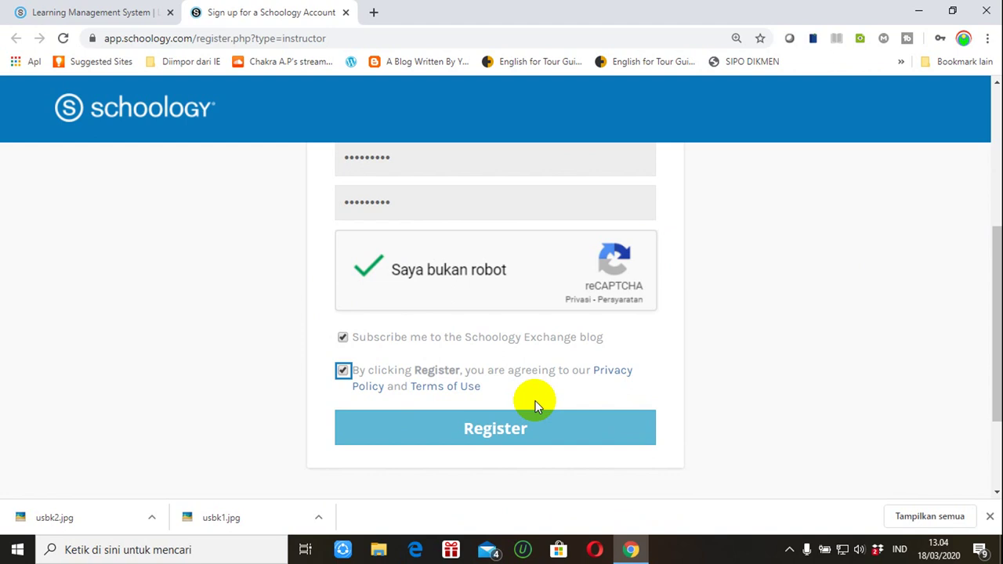
pyautogui.click(507, 435)
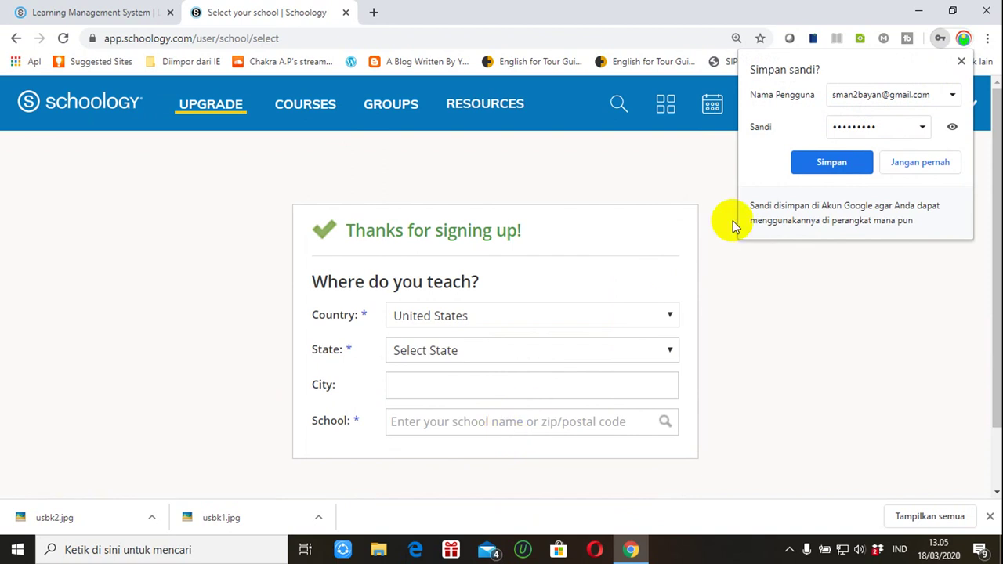
# Dismiss the save-password prompt and set Country to Indonesia and City to Bayan.
pyautogui.click(960, 64)
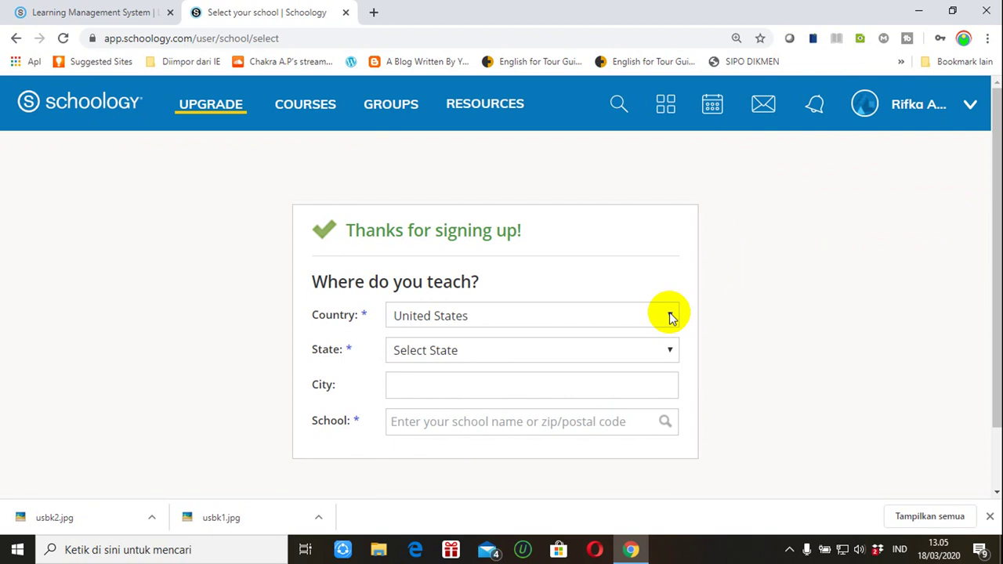
pyautogui.click(671, 316)
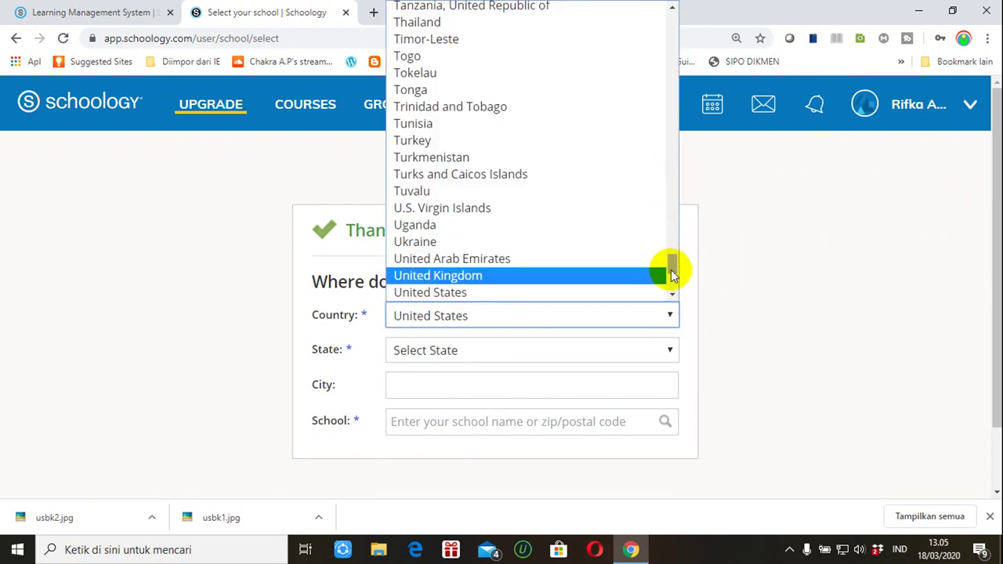
pyautogui.moveTo(672, 274); pyautogui.dragTo(676, 135)
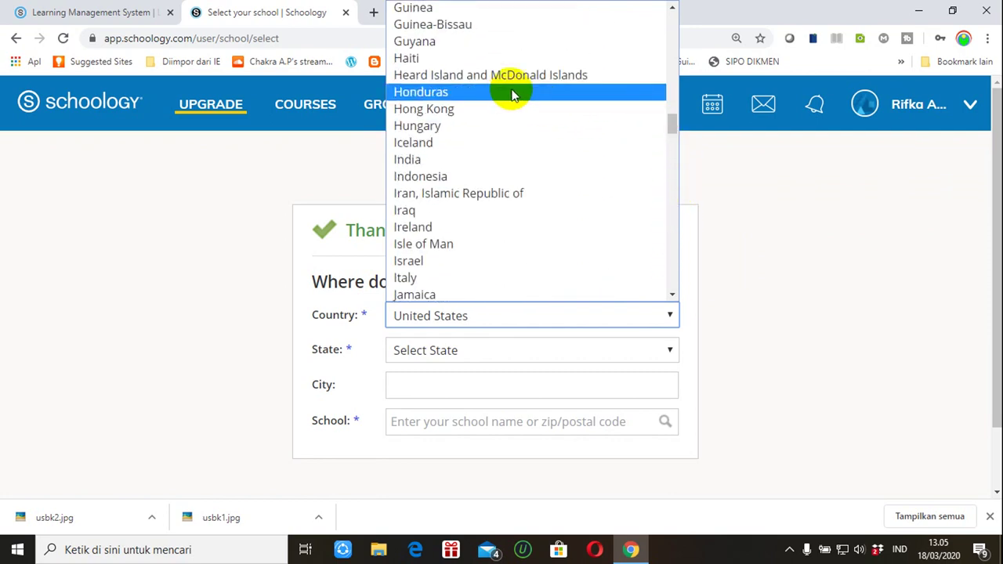
pyautogui.click(469, 175)
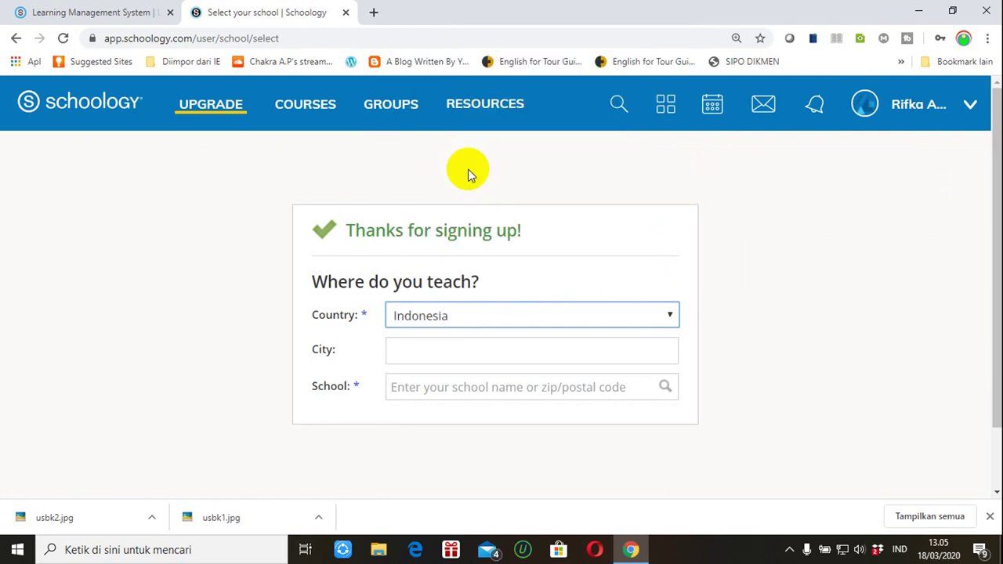
pyautogui.click(526, 346)
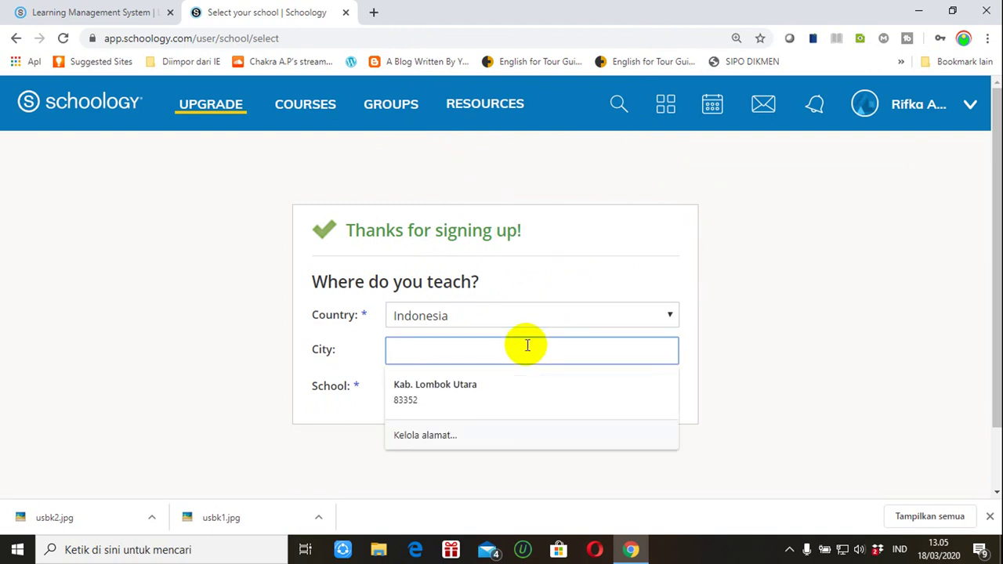
pyautogui.write('L')
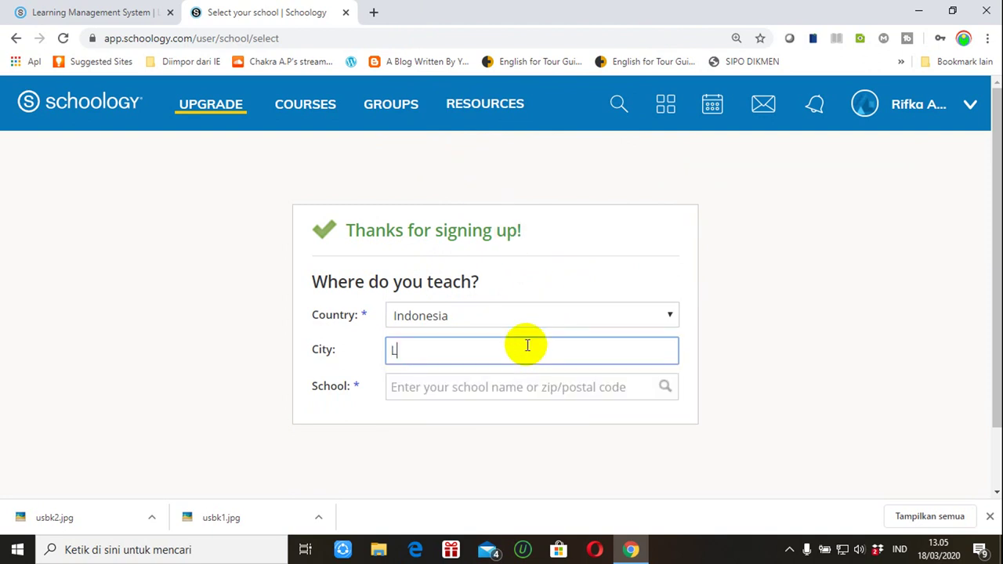
pyautogui.write('ombok Utara')
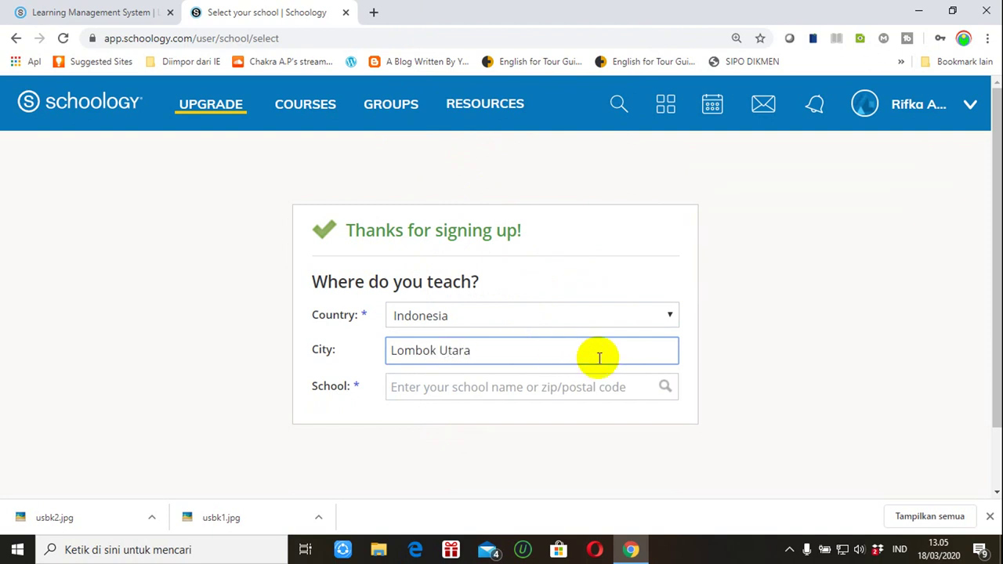
pyautogui.press('BackSpace')
pyautogui.press('BackSpace')
pyautogui.press('BackSpace')
pyautogui.press('BackSpace')
pyautogui.press('BackSpace')
pyautogui.press('BackSpace')
pyautogui.press('BackSpace')
pyautogui.press('BackSpace')
pyautogui.press('BackSpace')
pyautogui.press('BackSpace')
pyautogui.press('BackSpace')
pyautogui.press('BackSpace')
pyautogui.write('Baya')
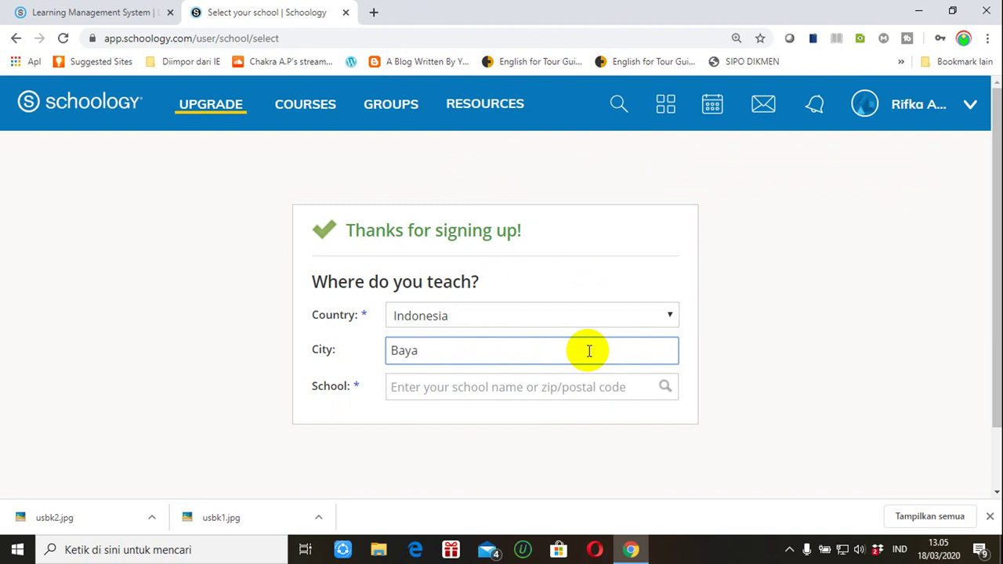
pyautogui.write('n')
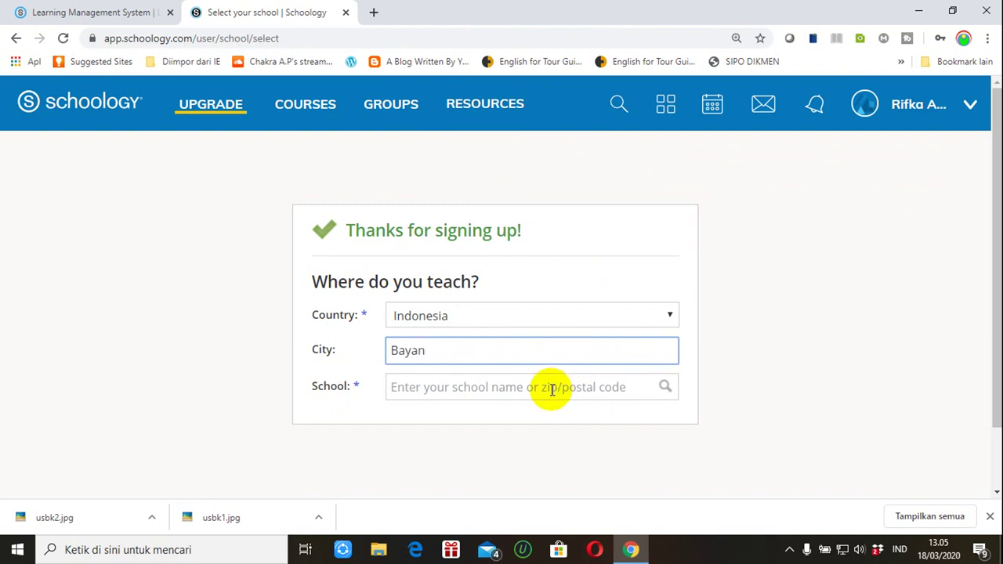
# Search for the school SMAN 2 BAYAN, which returns no matches.
pyautogui.click(552, 389)
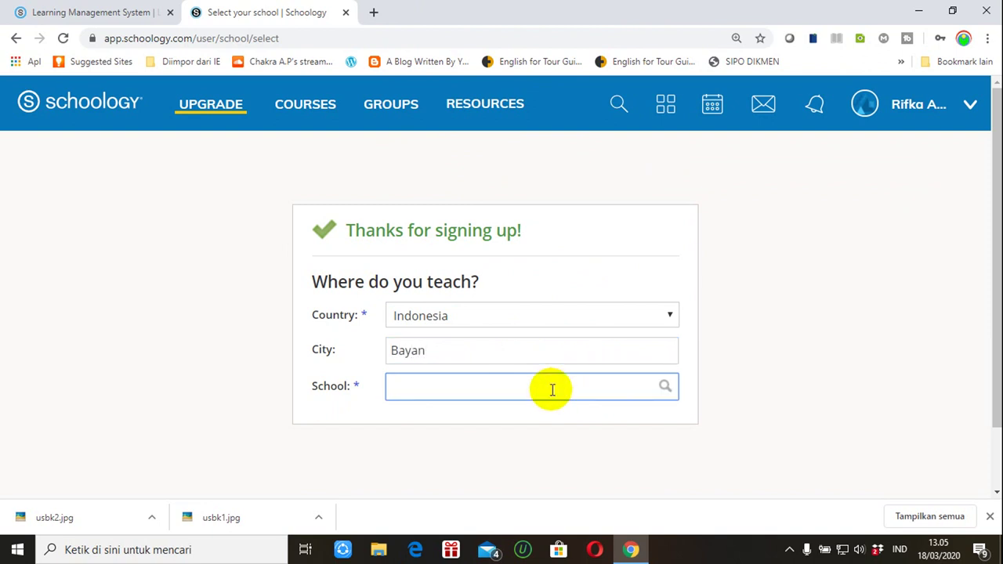
pyautogui.write('SMAN 2 Bay')
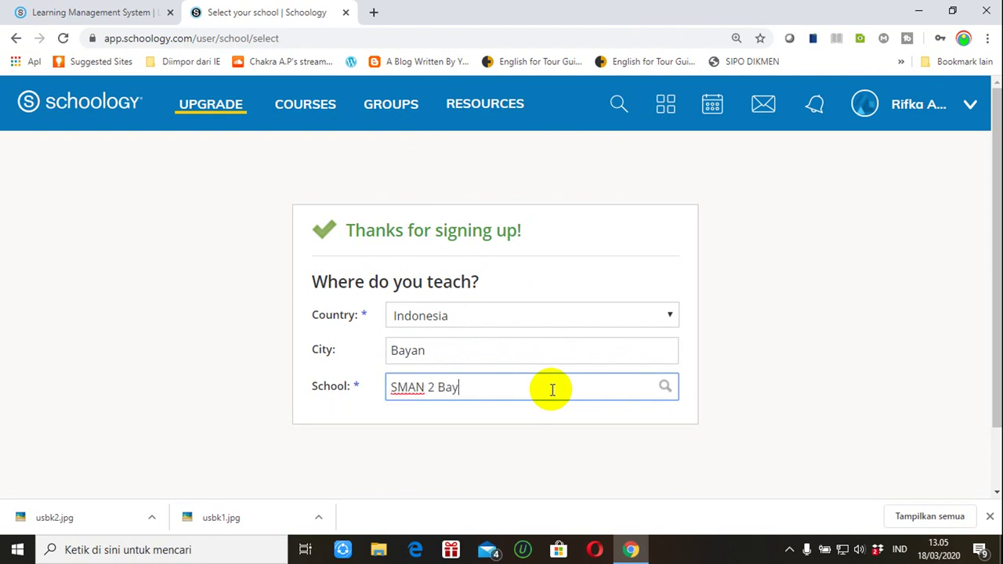
pyautogui.press('BackSpace')
pyautogui.press('BackSpace')
pyautogui.write('AYAN')
pyautogui.click(666, 388)
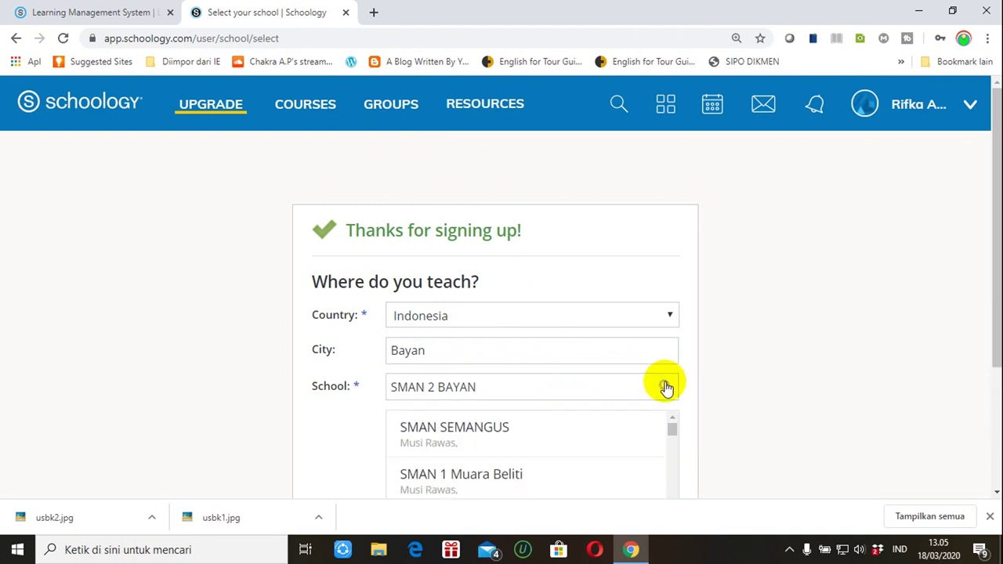
pyautogui.moveTo(994, 196); pyautogui.dragTo(985, 307)
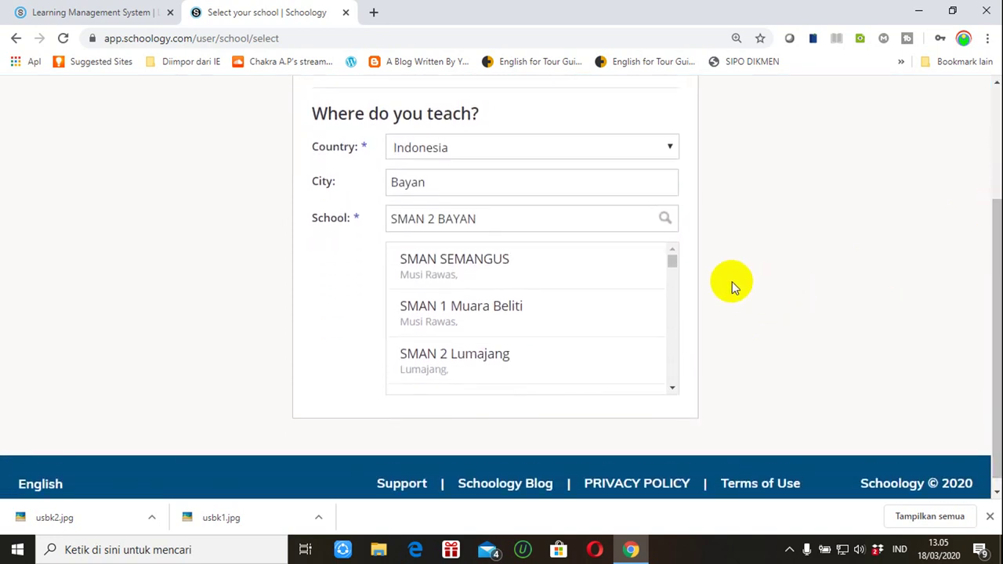
pyautogui.moveTo(673, 262); pyautogui.dragTo(923, 231)
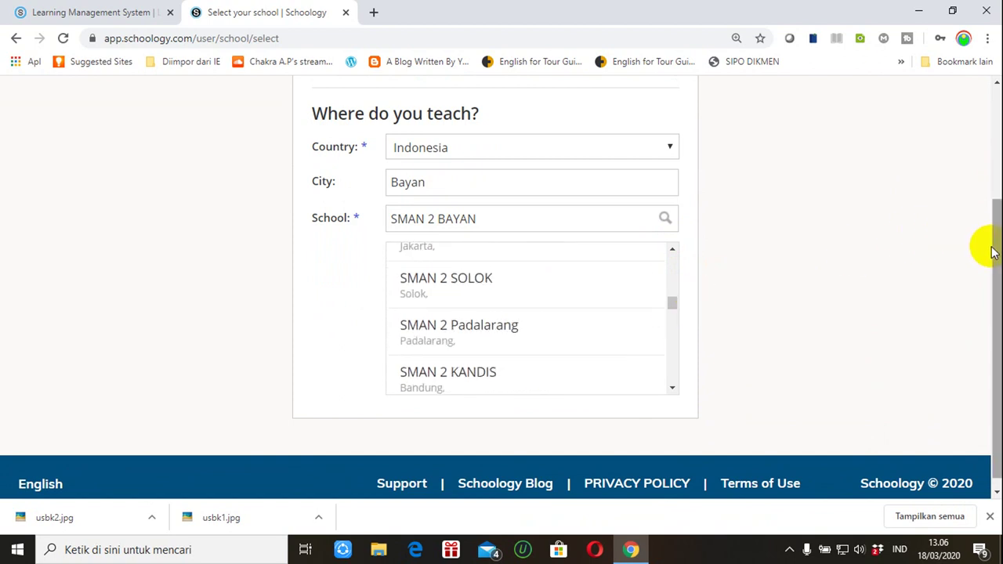
pyautogui.moveTo(993, 253); pyautogui.dragTo(985, 138)
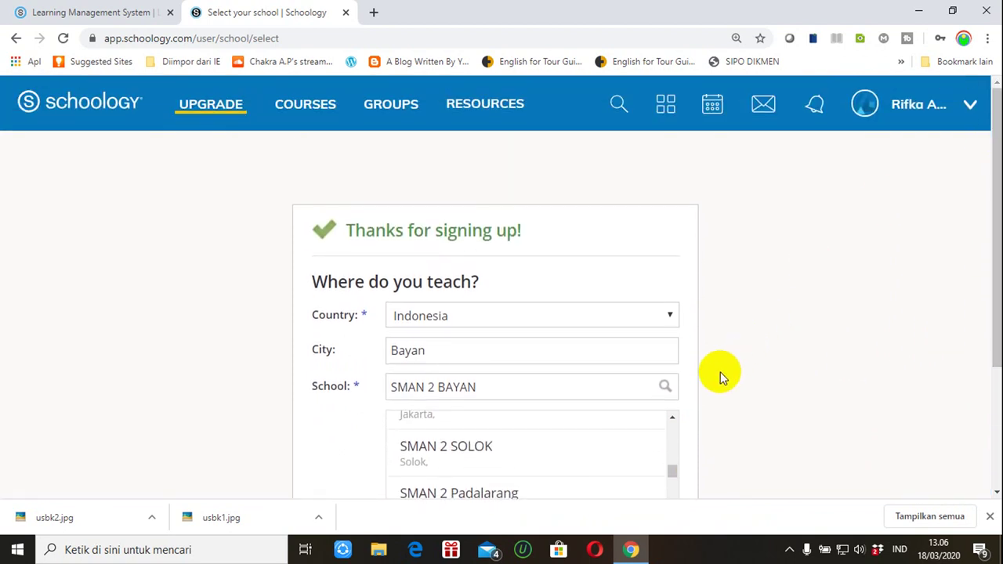
pyautogui.click(587, 386)
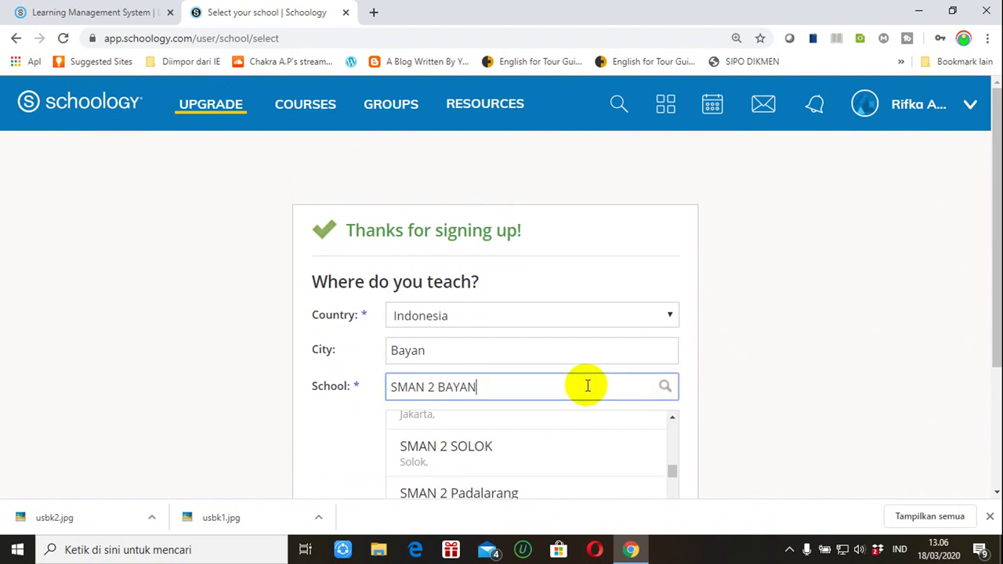
pyautogui.click(823, 379)
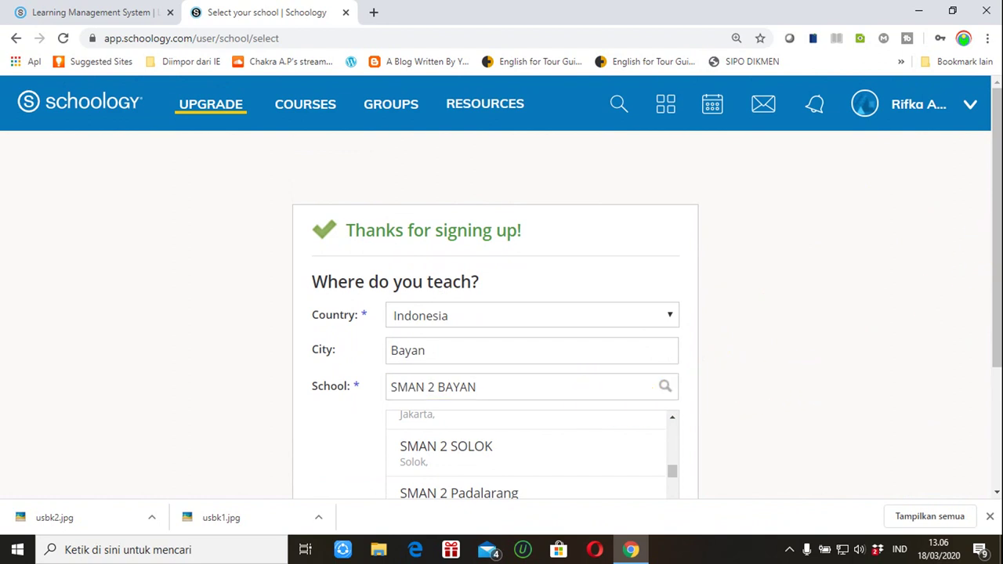
# Replace the school search text with the postal code 83354.
pyautogui.moveTo(998, 225); pyautogui.dragTo(993, 282)
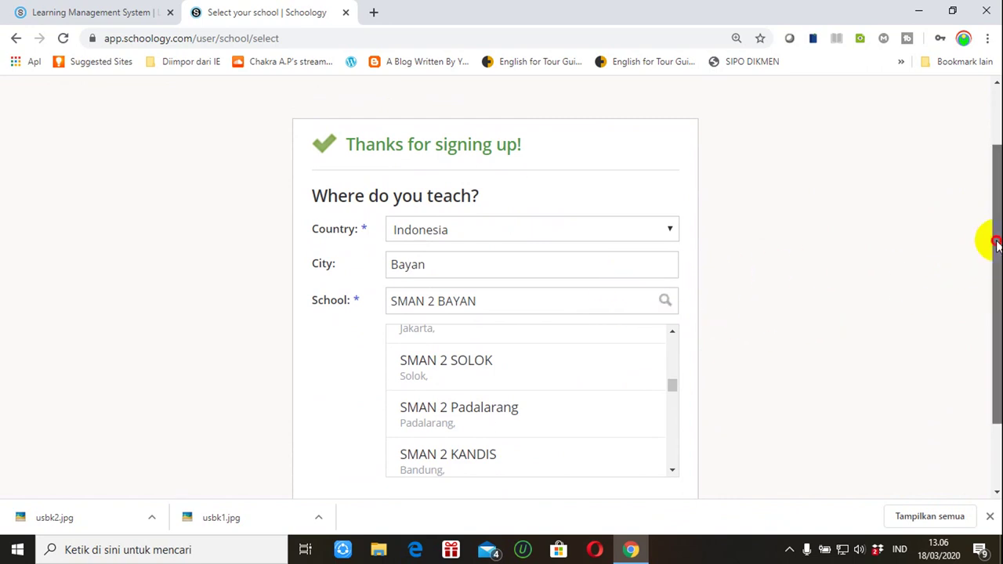
pyautogui.moveTo(997, 245); pyautogui.dragTo(968, 273)
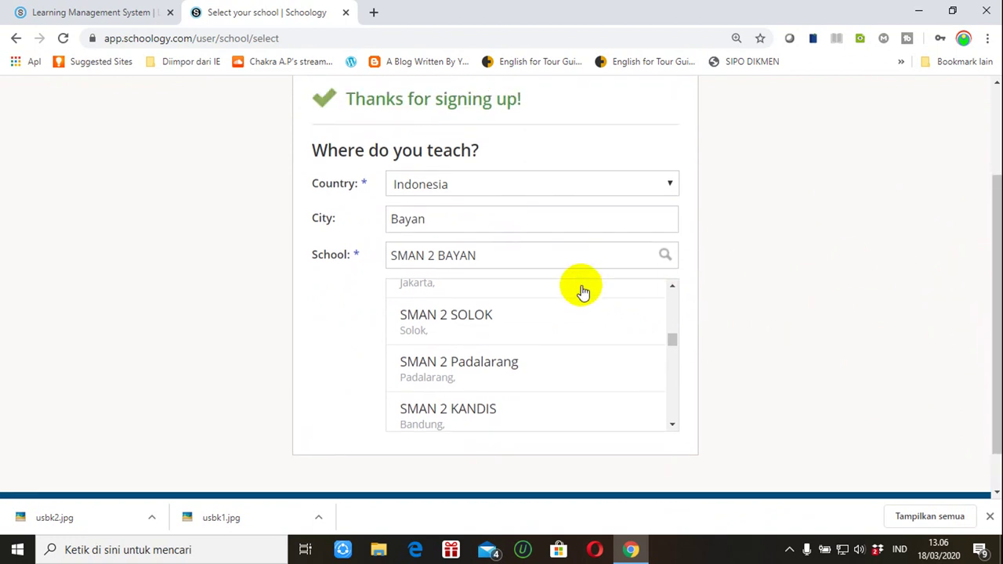
pyautogui.click(552, 253)
pyautogui.press('BackSpace')
pyautogui.press('BackSpace')
pyautogui.press('BackSpace')
pyautogui.press('BackSpace')
pyautogui.press('BackSpace')
pyautogui.press('BackSpace')
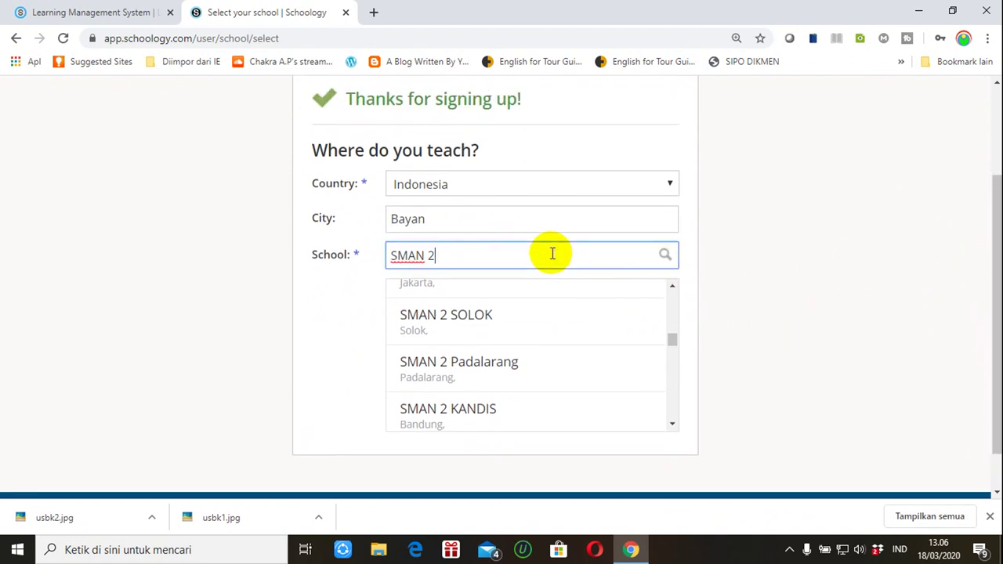
pyautogui.press('BackSpace')
pyautogui.press('BackSpace')
pyautogui.press('BackSpace')
pyautogui.press('BackSpace')
pyautogui.press('BackSpace')
pyautogui.press('BackSpace')
pyautogui.write('*33')
pyautogui.press('BackSpace')
pyautogui.press('BackSpace')
pyautogui.press('BackSpace')
pyautogui.write('83354')
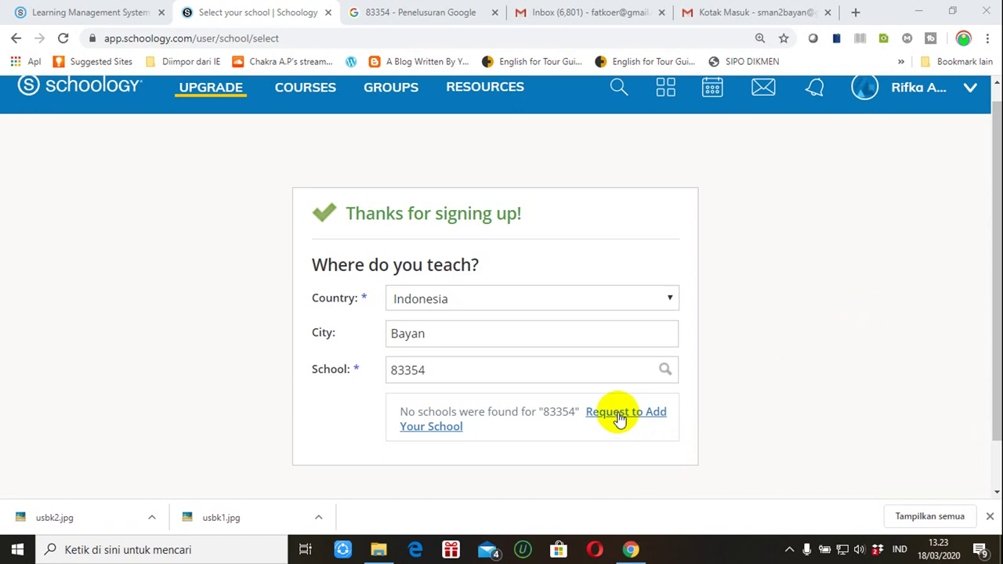
# Request adding a new school and set its category to Primary/Secondary (K-12).
pyautogui.click(619, 419)
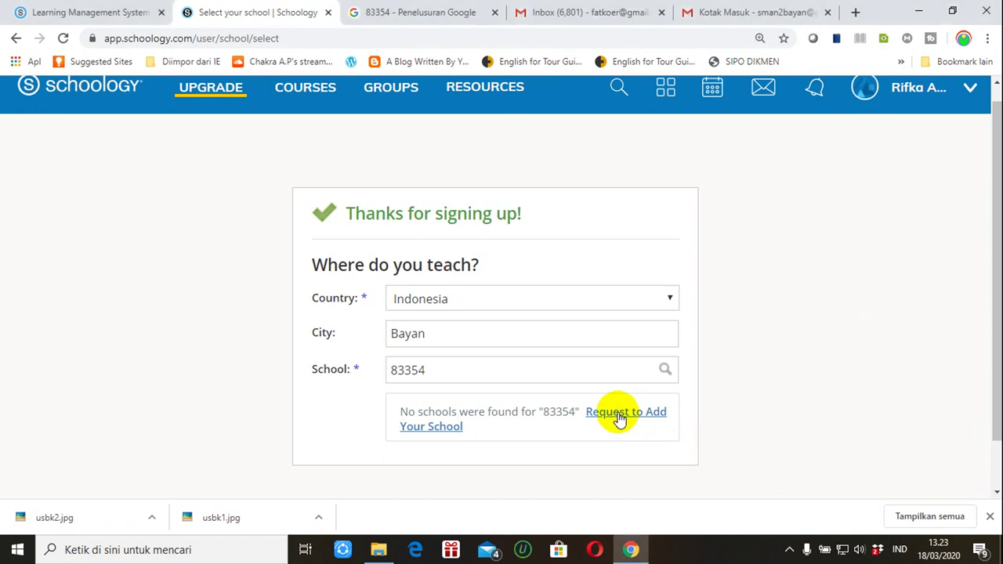
pyautogui.click(619, 415)
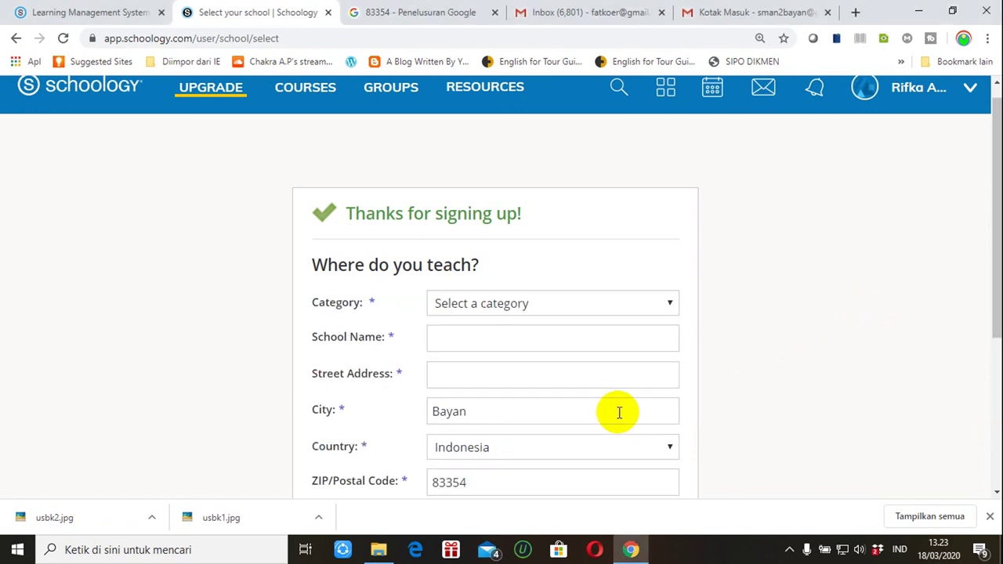
pyautogui.click(670, 303)
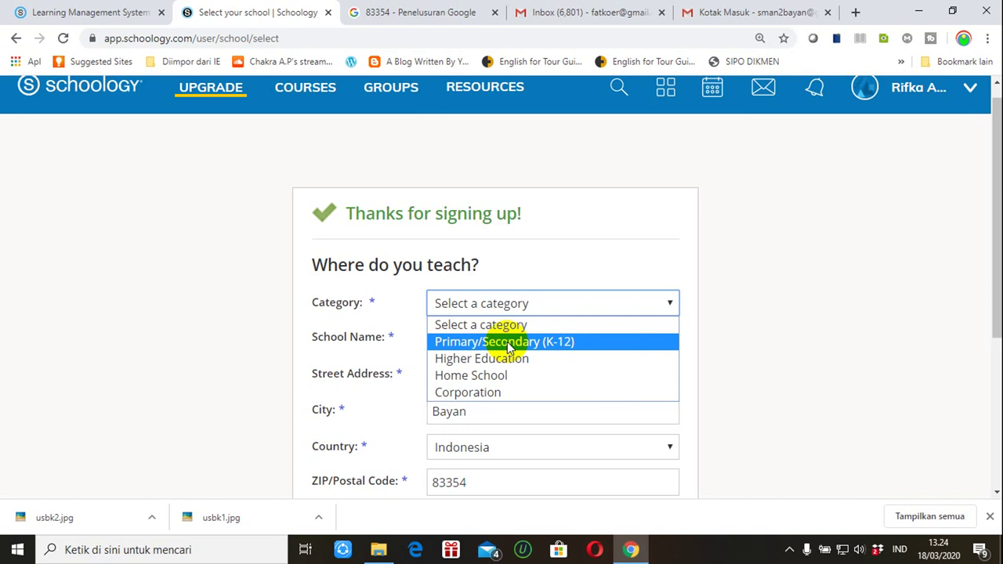
pyautogui.click(508, 345)
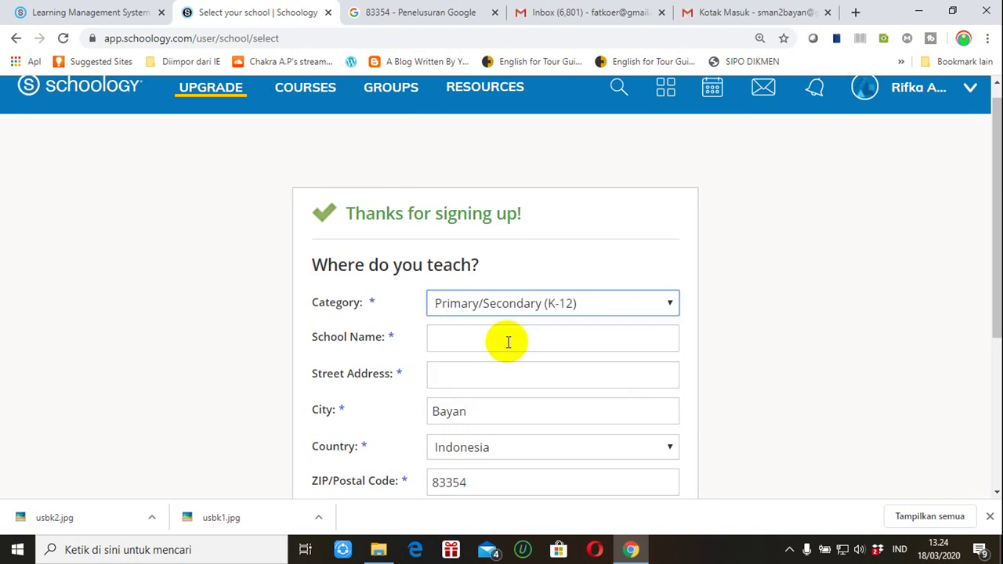
# Enter the school name SMAN 2 BAYAN and the school's street address.
pyautogui.click(508, 339)
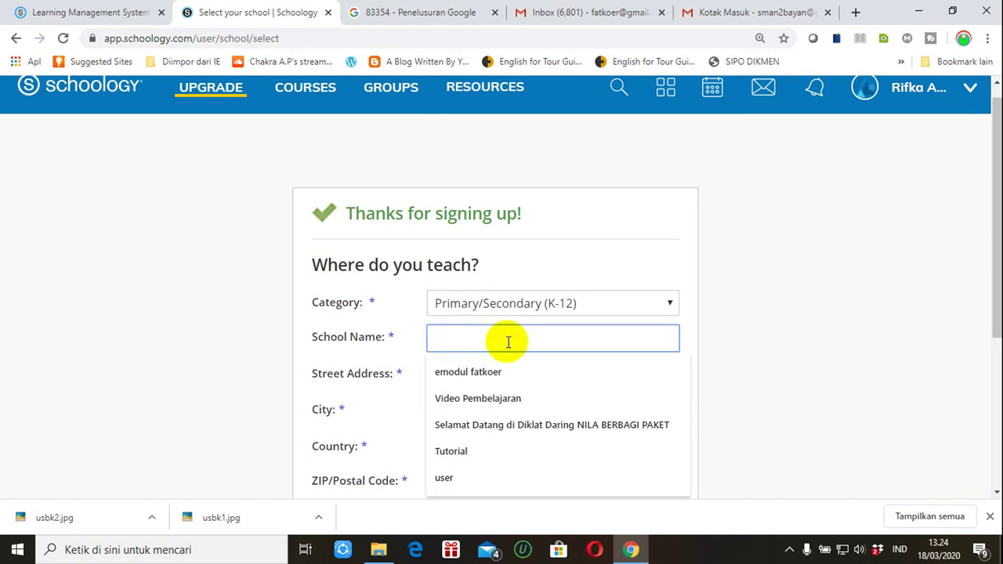
pyautogui.write('SMAN ')
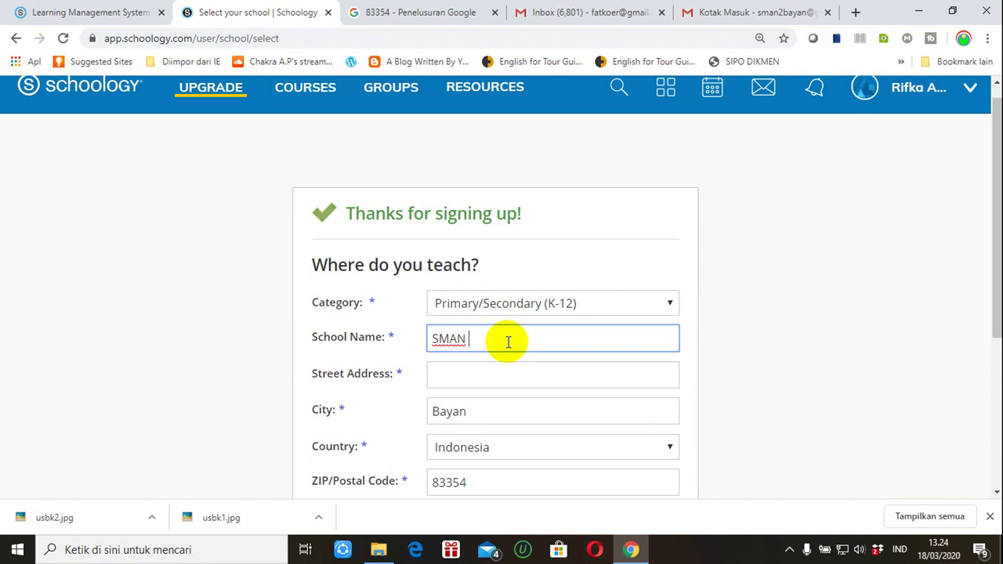
pyautogui.write('2 BAYAN')
pyautogui.click(495, 372)
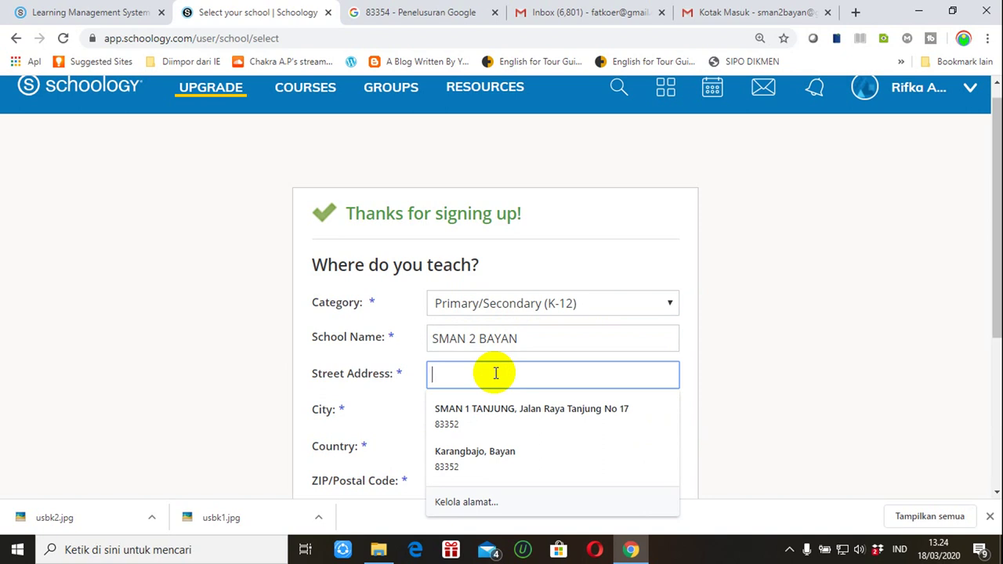
pyautogui.write('D')
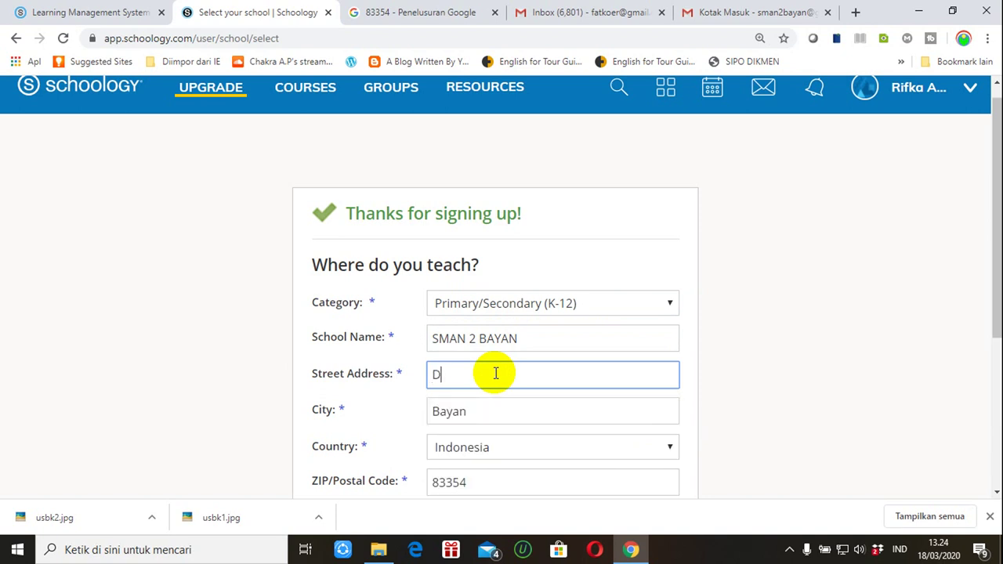
pyautogui.write('usun Ancak Desa Kara')
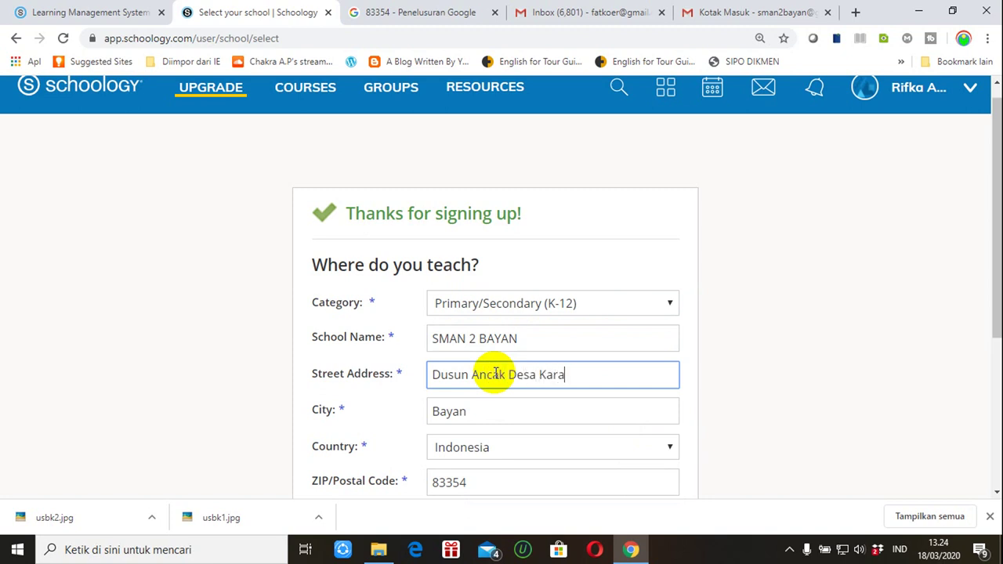
pyautogui.write('nbajo')
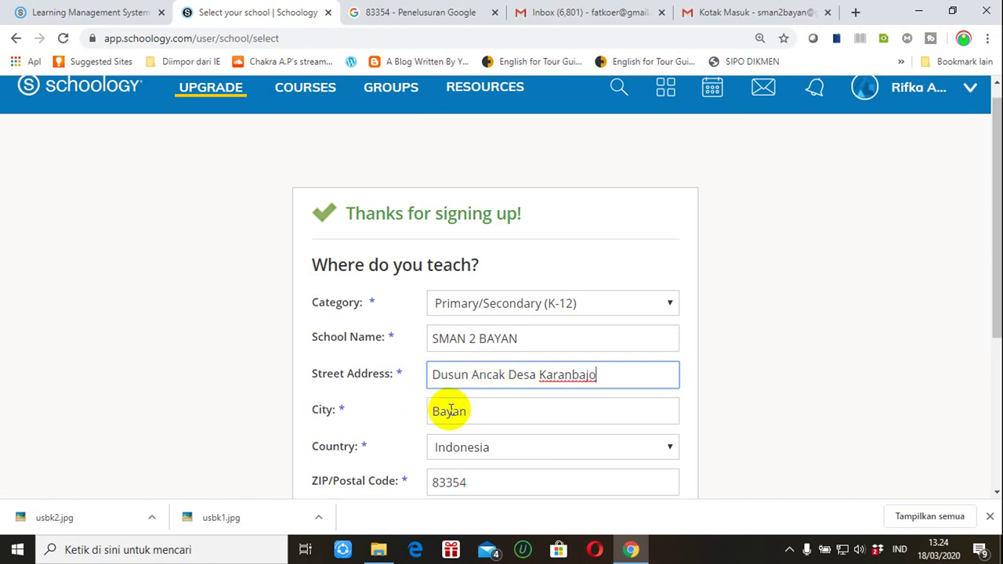
pyautogui.click(475, 420)
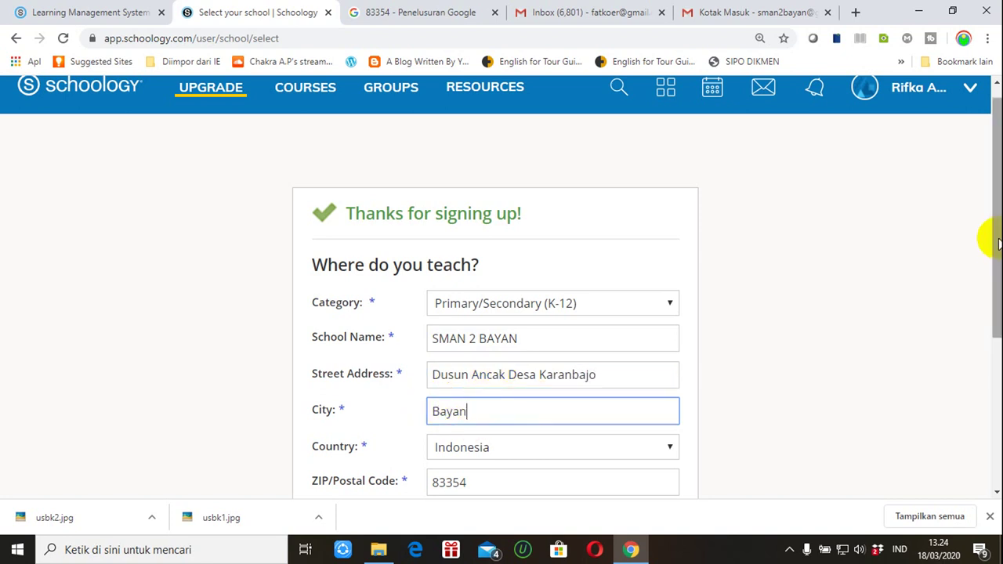
pyautogui.moveTo(994, 240); pyautogui.dragTo(988, 358)
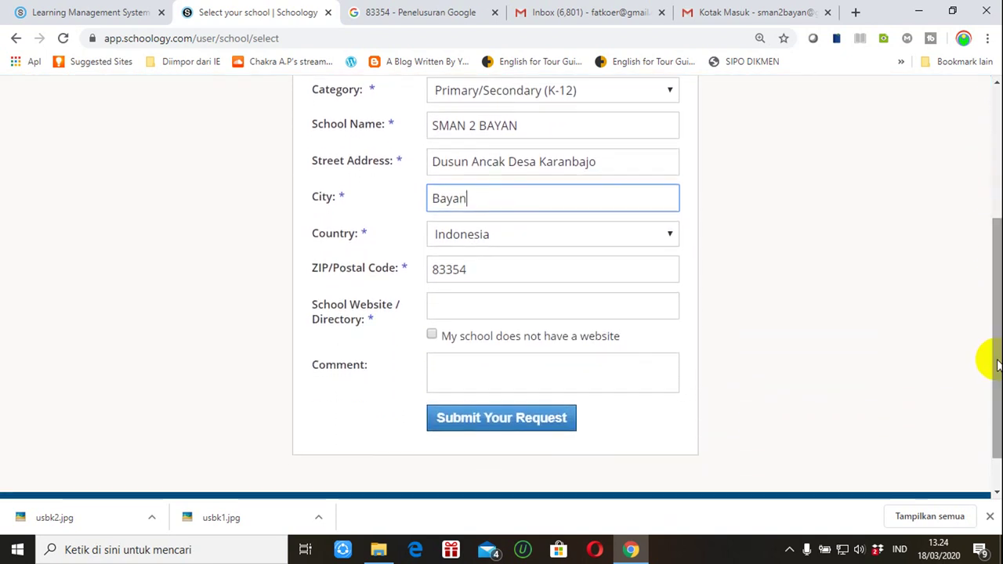
pyautogui.click(486, 268)
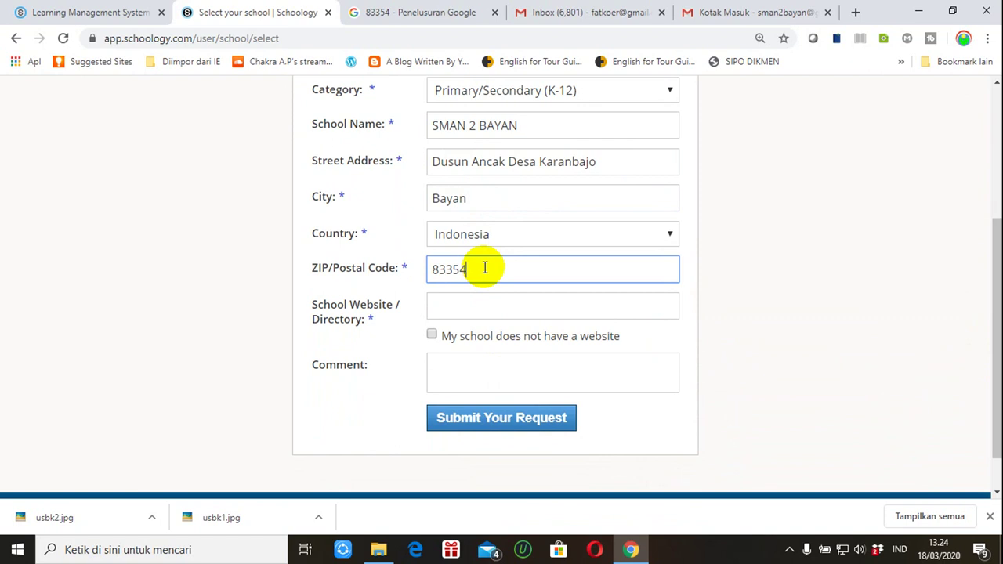
pyautogui.click(478, 306)
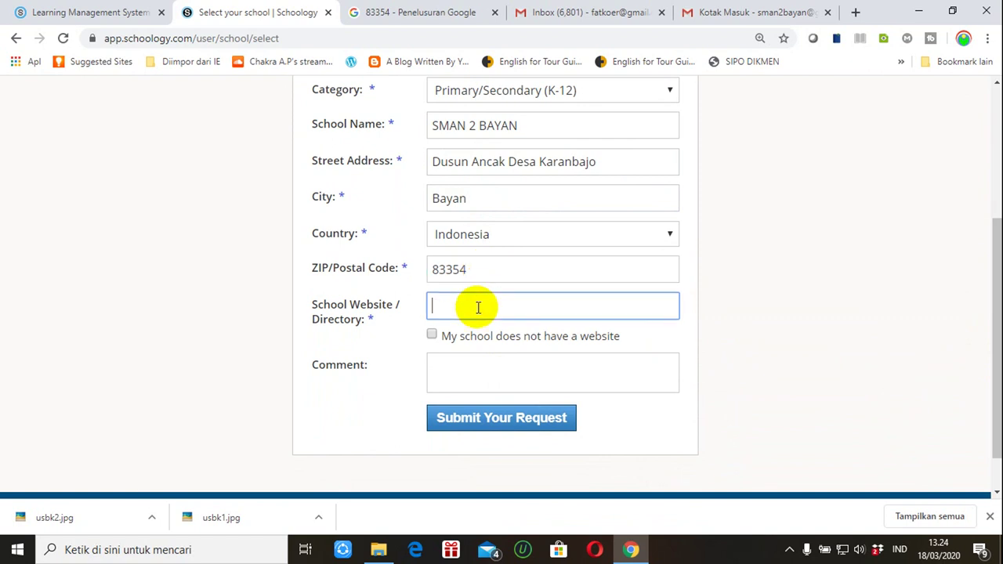
pyautogui.write('http://smandu')
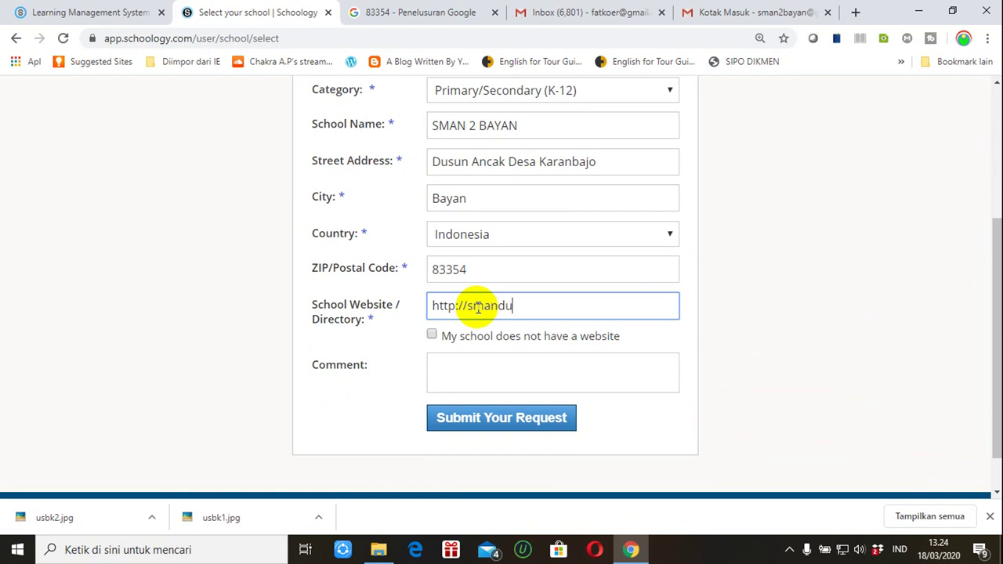
pyautogui.press('BackSpace')
pyautogui.write('abayan.sch.id')
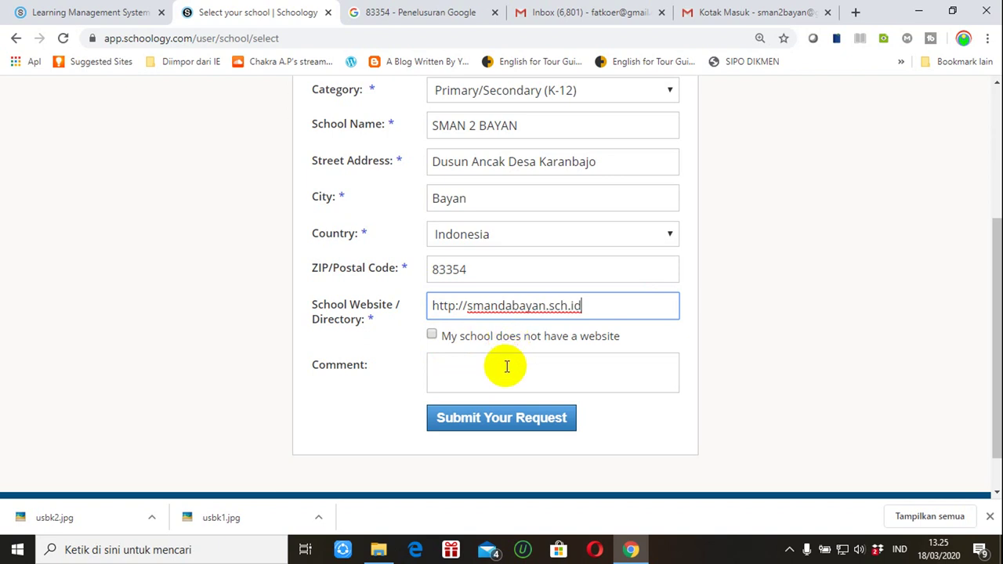
pyautogui.click(507, 367)
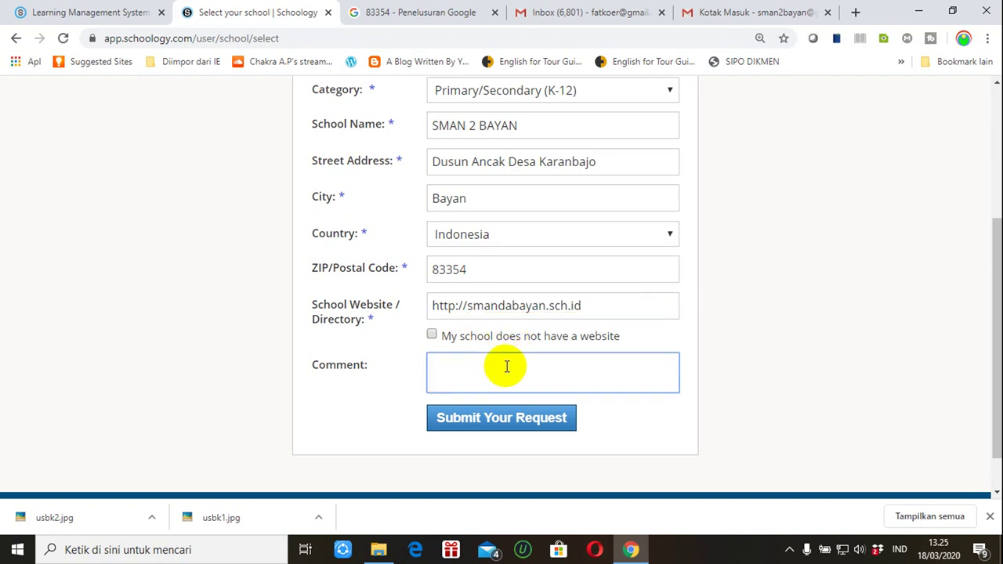
pyautogui.write('OK.')
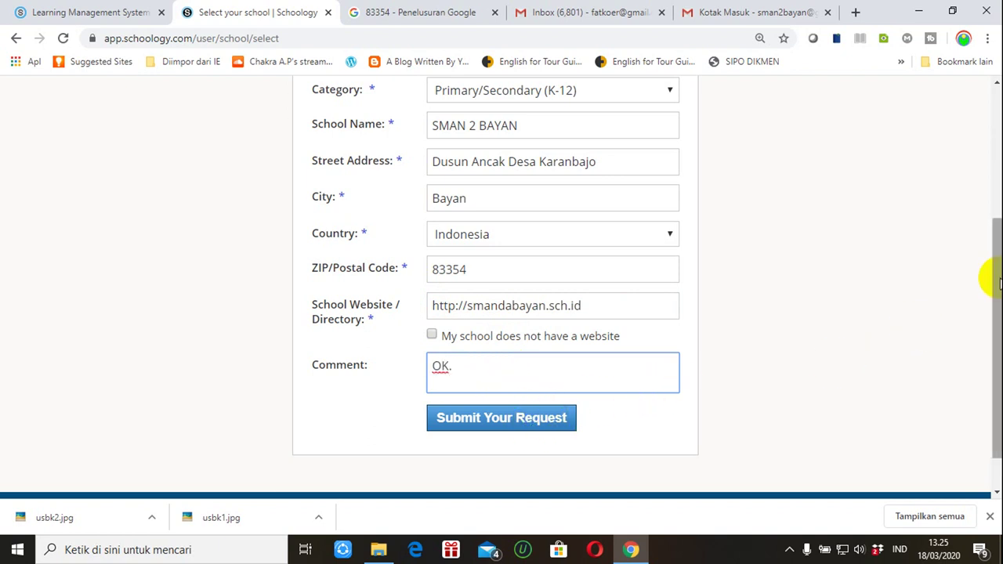
pyautogui.moveTo(987, 275); pyautogui.dragTo(980, 297)
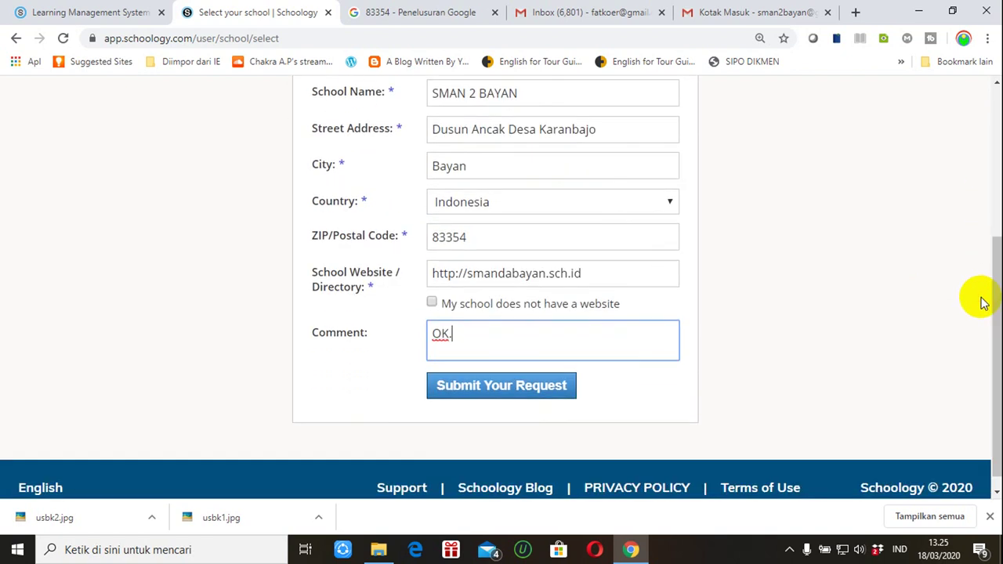
pyautogui.click(488, 388)
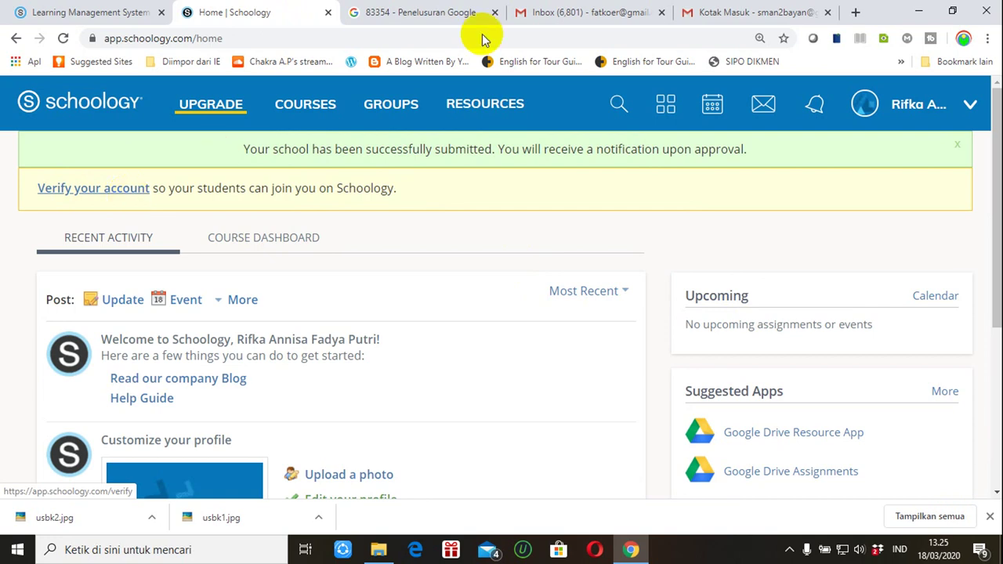
# Switch to the Kotak Masuk Gmail tab showing the school's inbox.
pyautogui.click(718, 14)
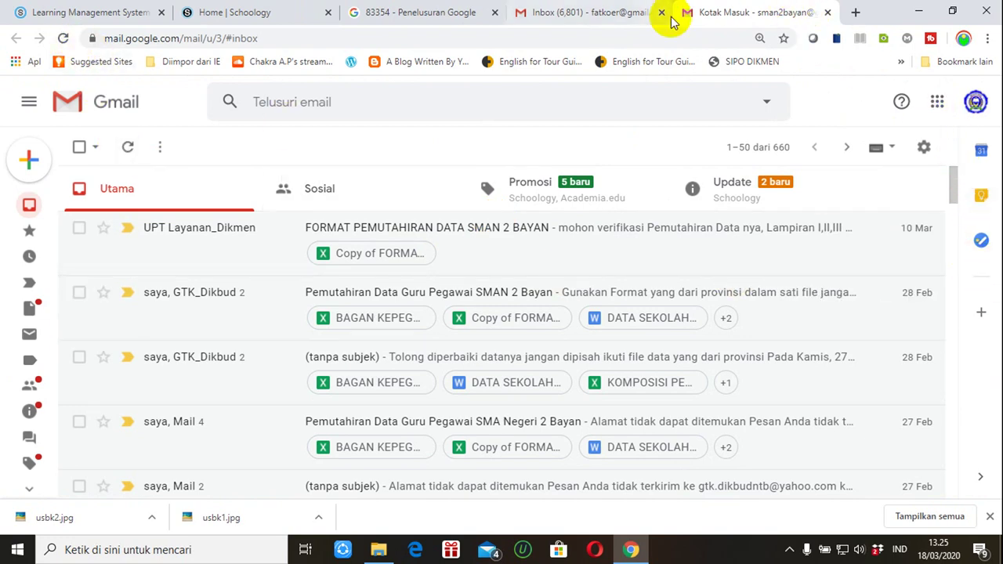
# Refresh the school's Gmail inbox, then return to the Home | Schoology tab.
pyautogui.click(596, 14)
pyautogui.click(711, 16)
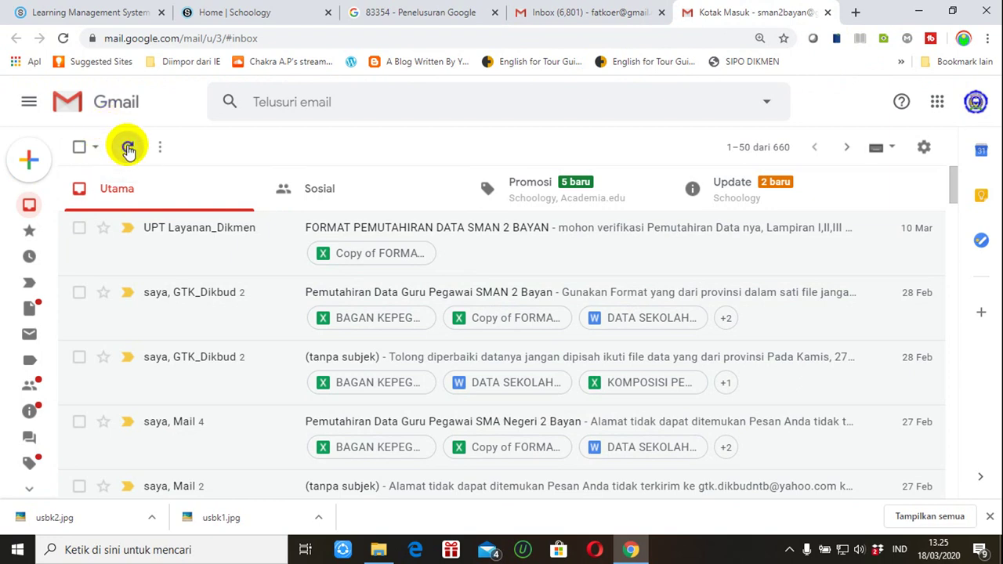
pyautogui.click(128, 148)
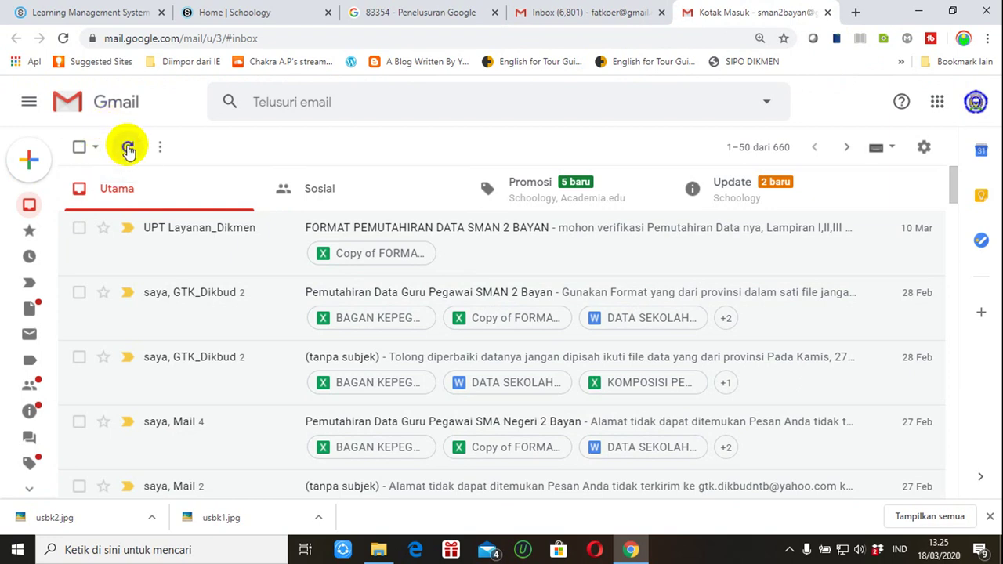
pyautogui.click(951, 203)
pyautogui.moveTo(951, 204); pyautogui.dragTo(952, 146)
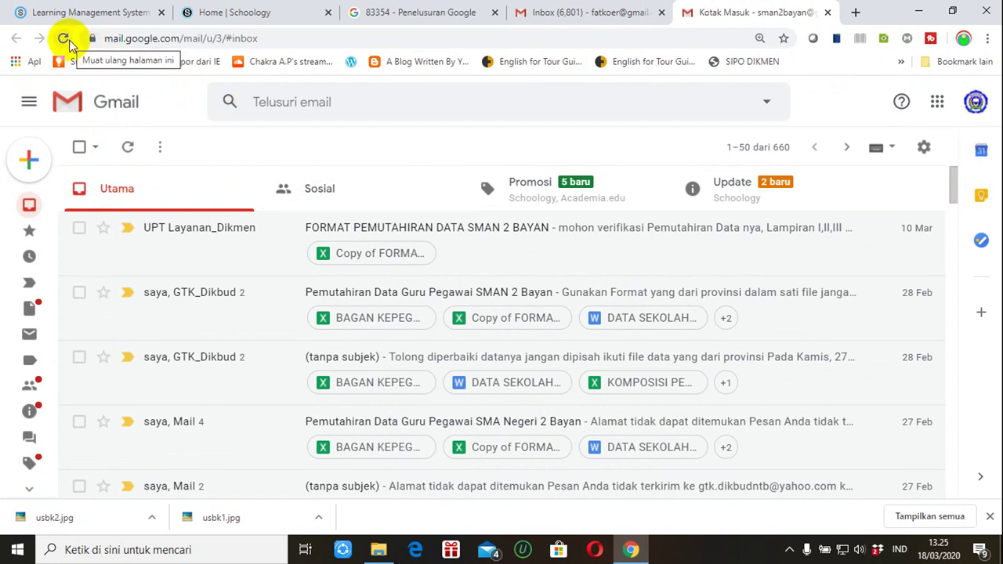
pyautogui.click(246, 11)
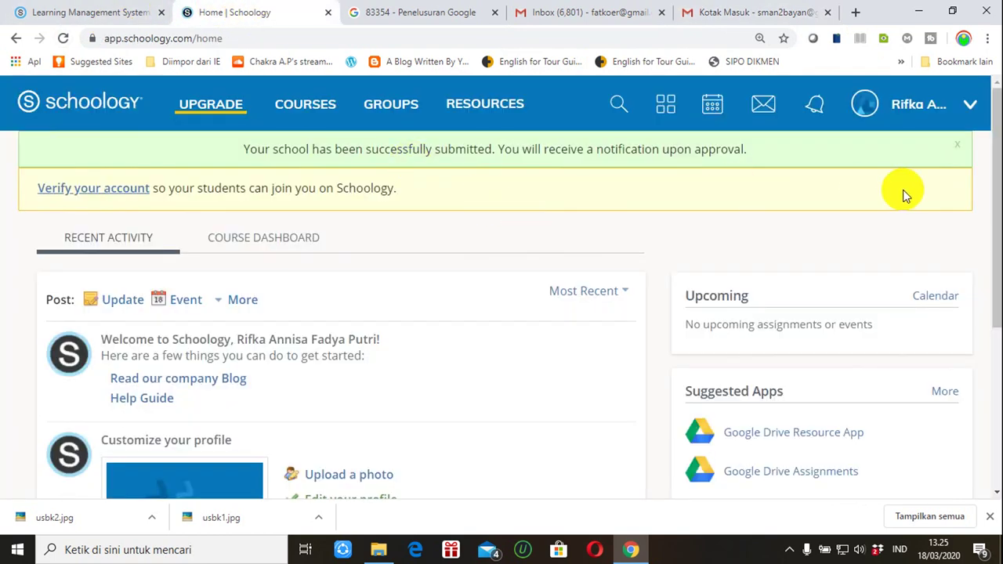
pyautogui.moveTo(994, 165); pyautogui.dragTo(997, 132)
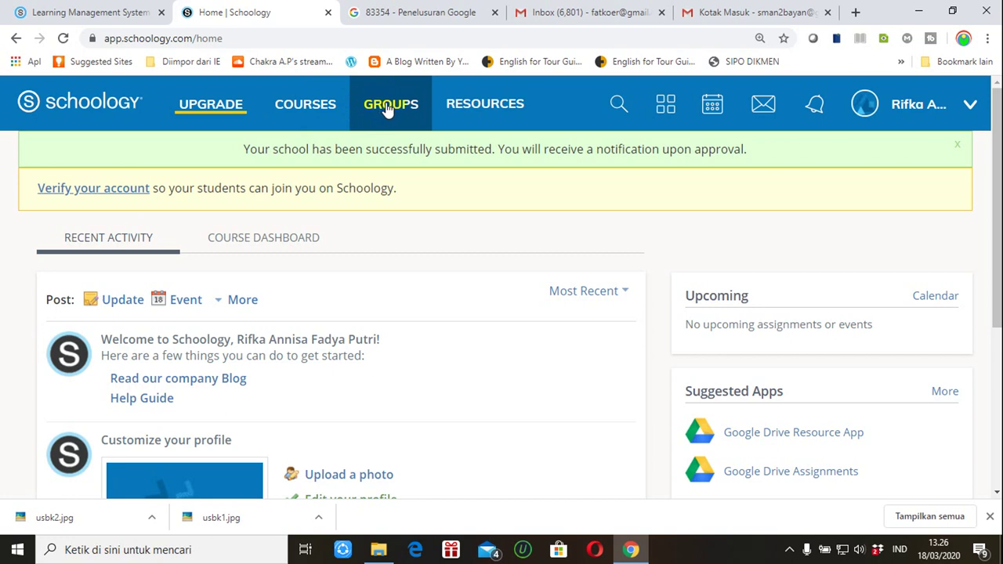
# Visit the empty Resources and Groups pages, ending on Courses with no enrolled courses.
pyautogui.click(453, 112)
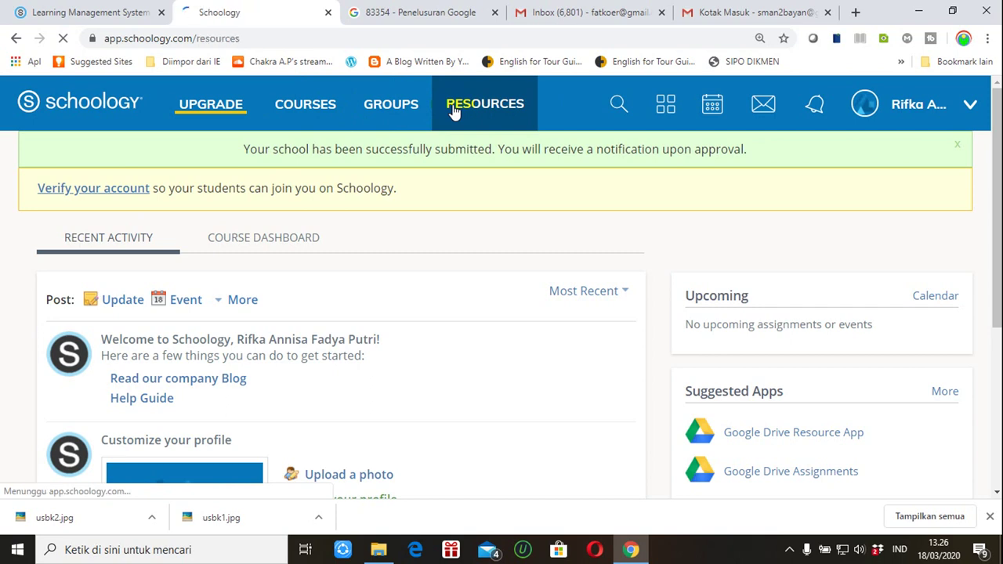
pyautogui.click(453, 112)
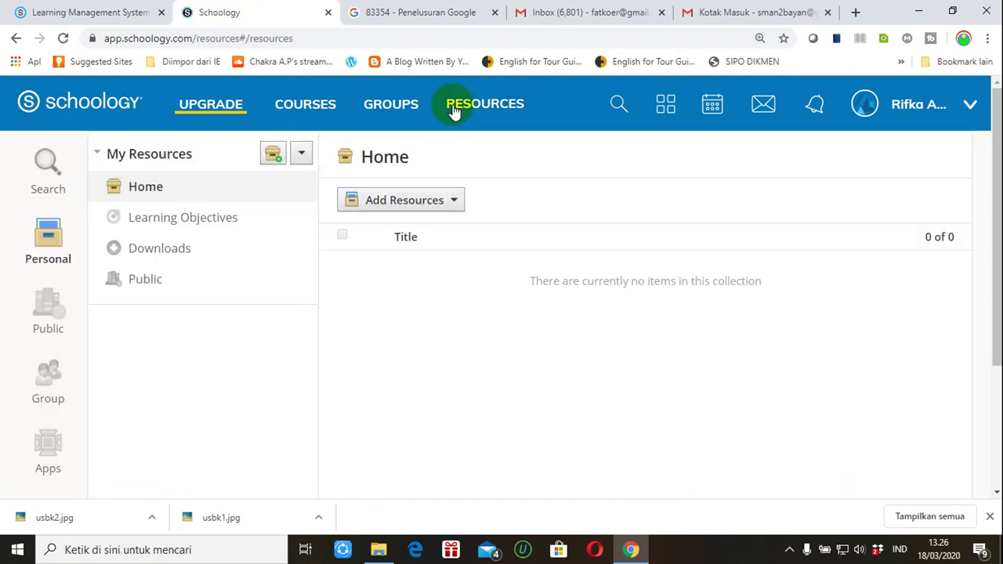
pyautogui.click(389, 105)
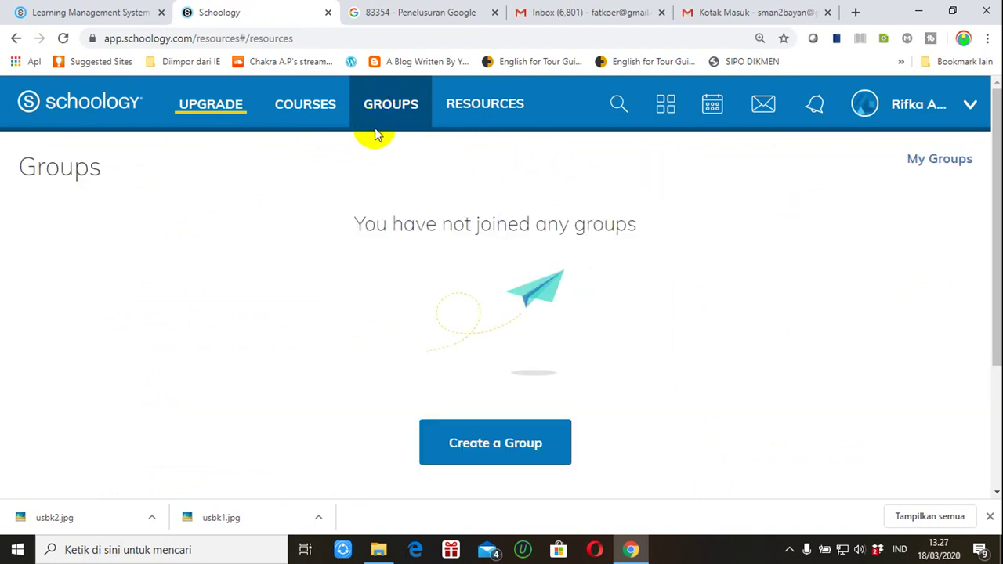
pyautogui.click(306, 107)
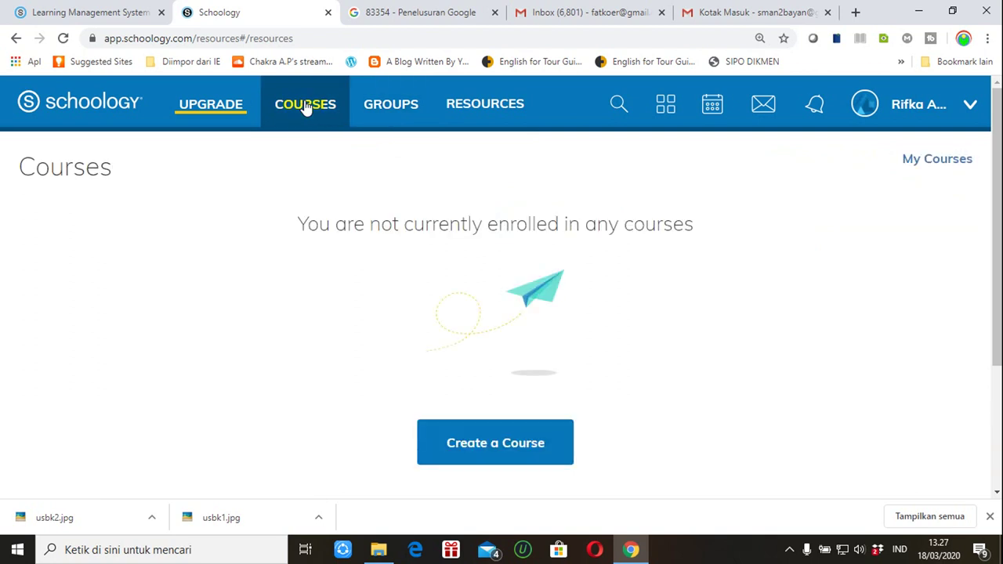